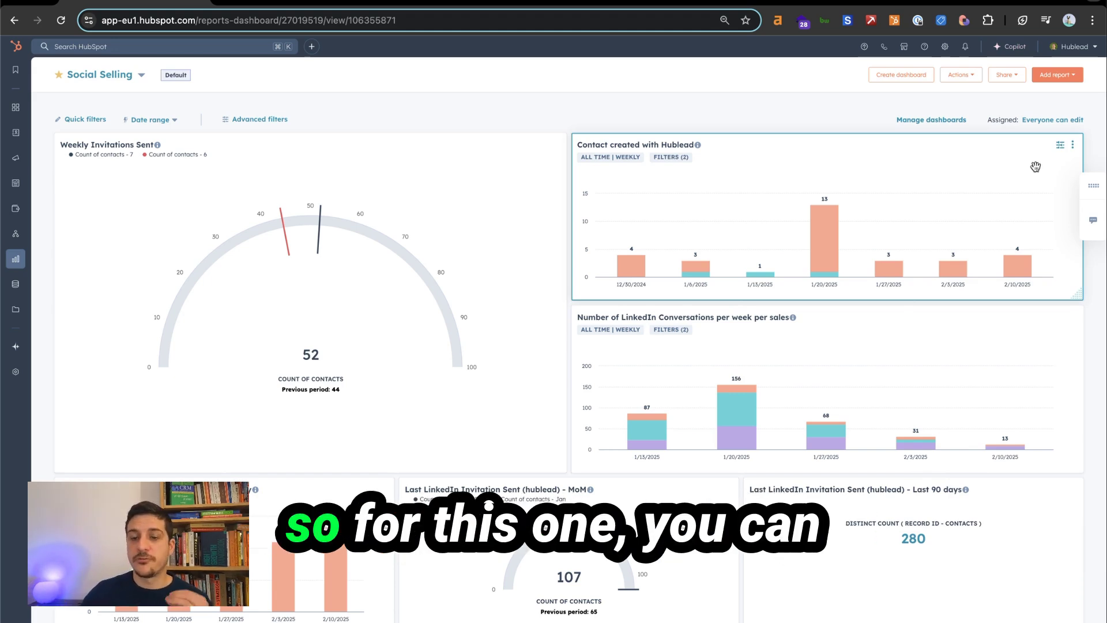
Create a new single-object report based on Contacts
{"action": "left_click", "coordinate": [1050, 76]}
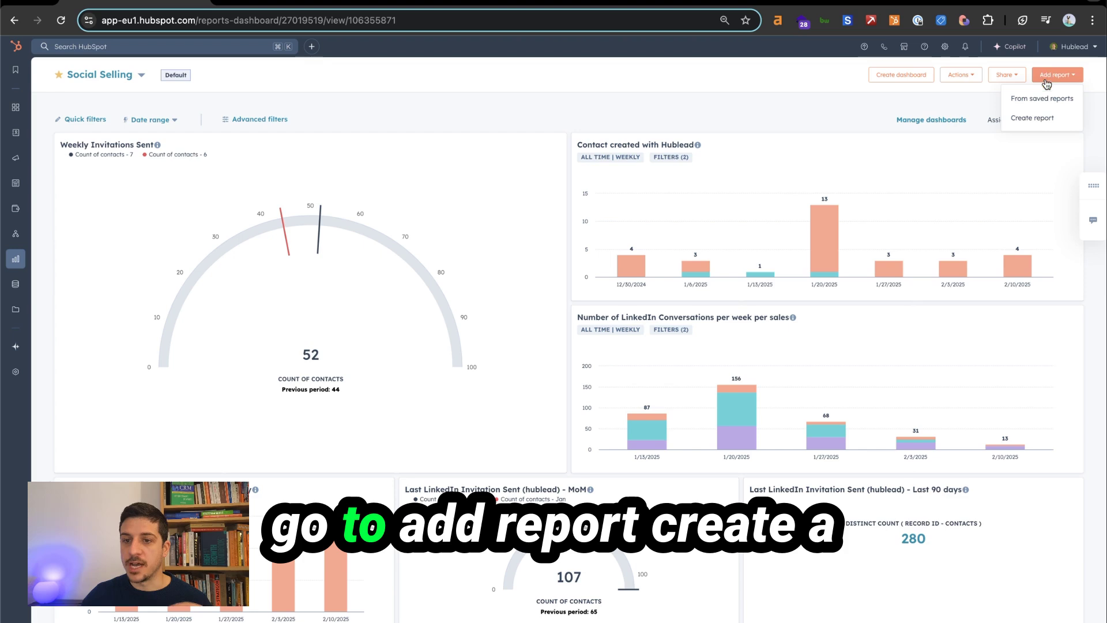
{"action": "left_click", "coordinate": [1036, 117]}
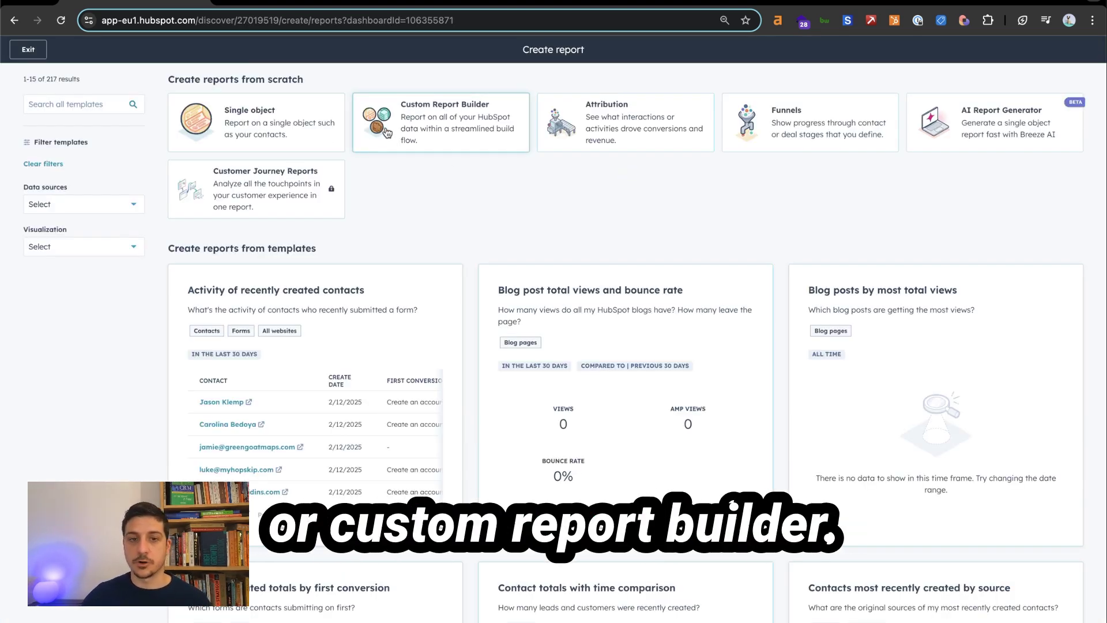
{"action": "left_click", "coordinate": [297, 142]}
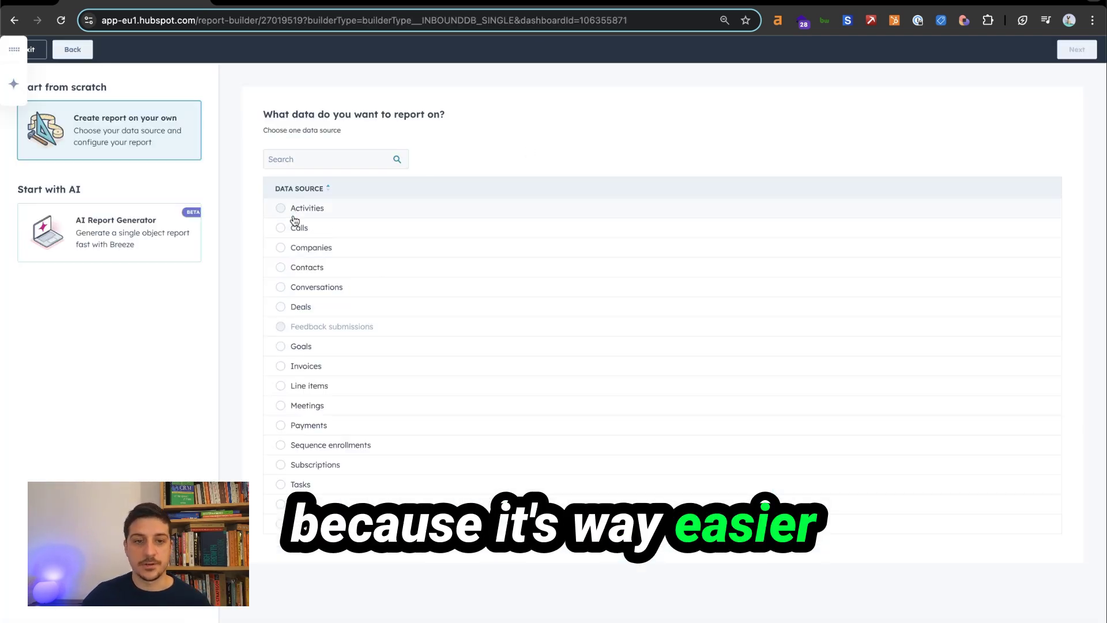
{"action": "left_click", "coordinate": [281, 267]}
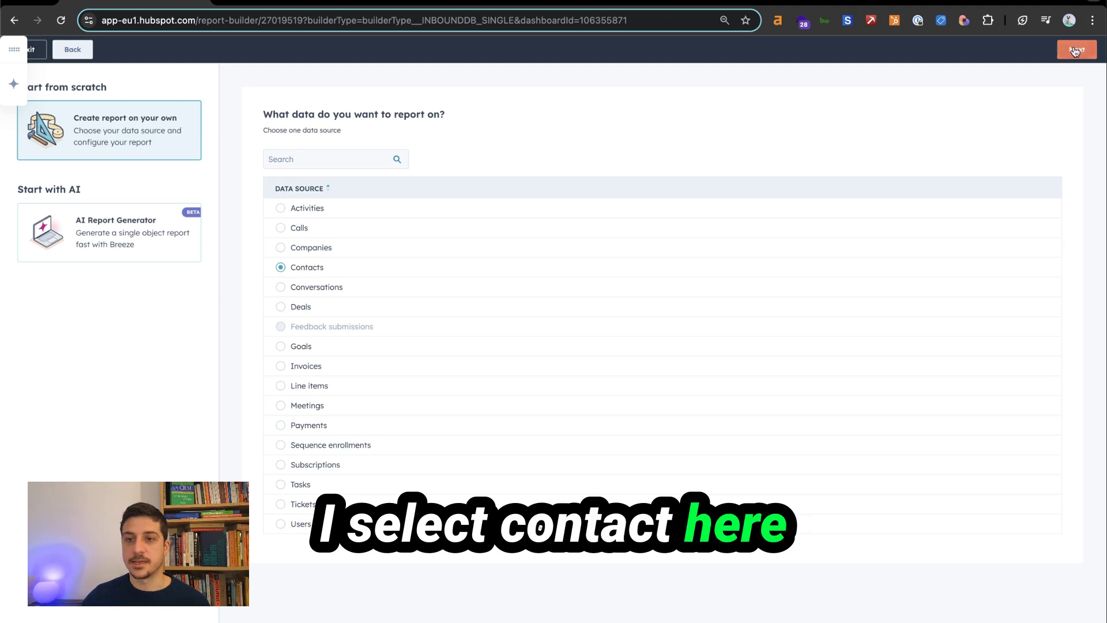
{"action": "left_click", "coordinate": [1077, 49]}
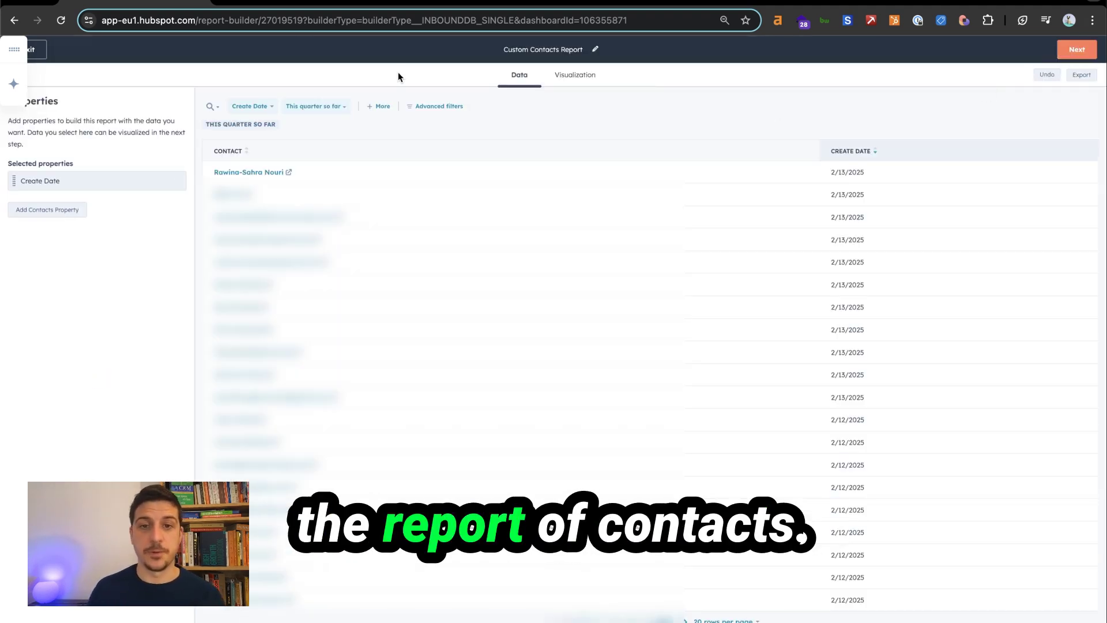
Set the report's date range to All data and bring up its advanced filters
{"action": "left_click", "coordinate": [316, 106]}
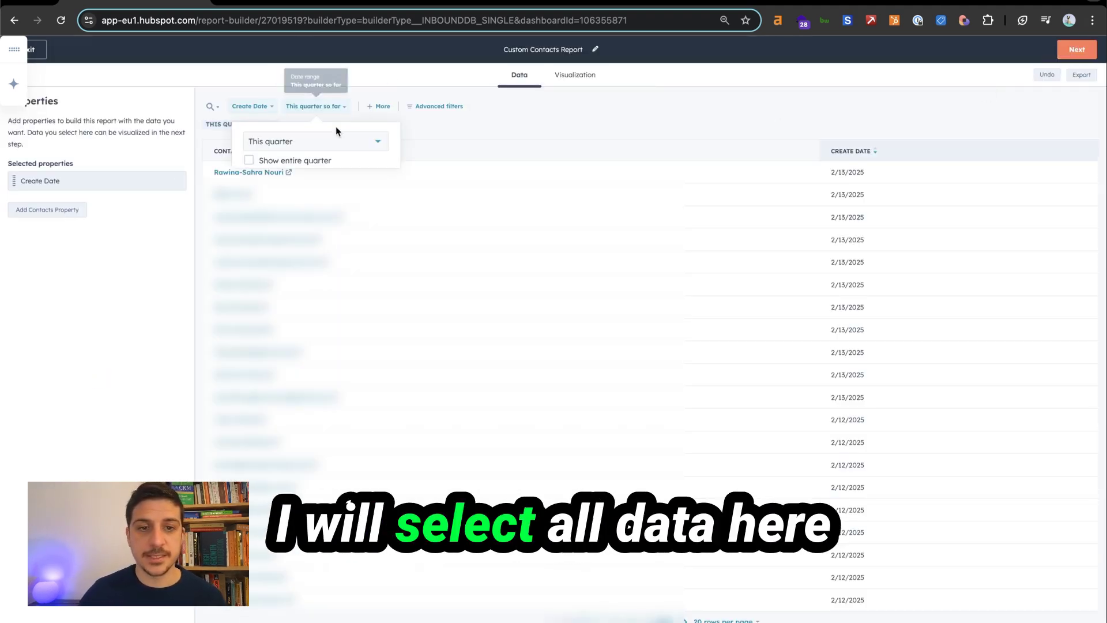
{"action": "left_click", "coordinate": [336, 142]}
{"action": "left_click", "coordinate": [321, 167]}
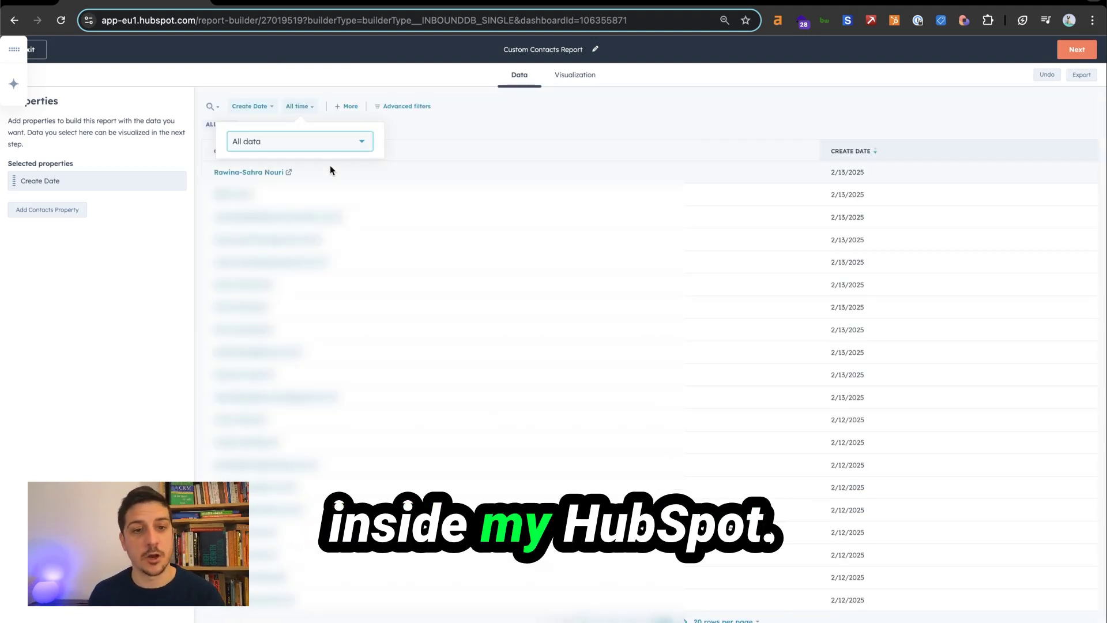
{"action": "left_click", "coordinate": [418, 109]}
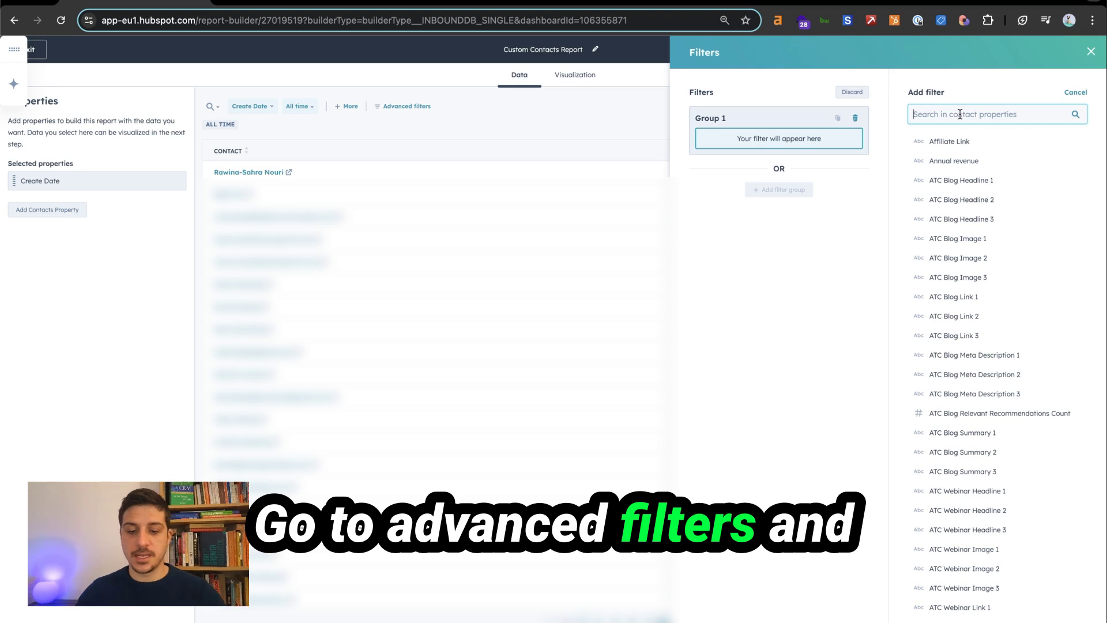
Filter the report to Original Traffic Source Drill-Down 2 equal to 1451878
{"action": "type", "text": "original"}
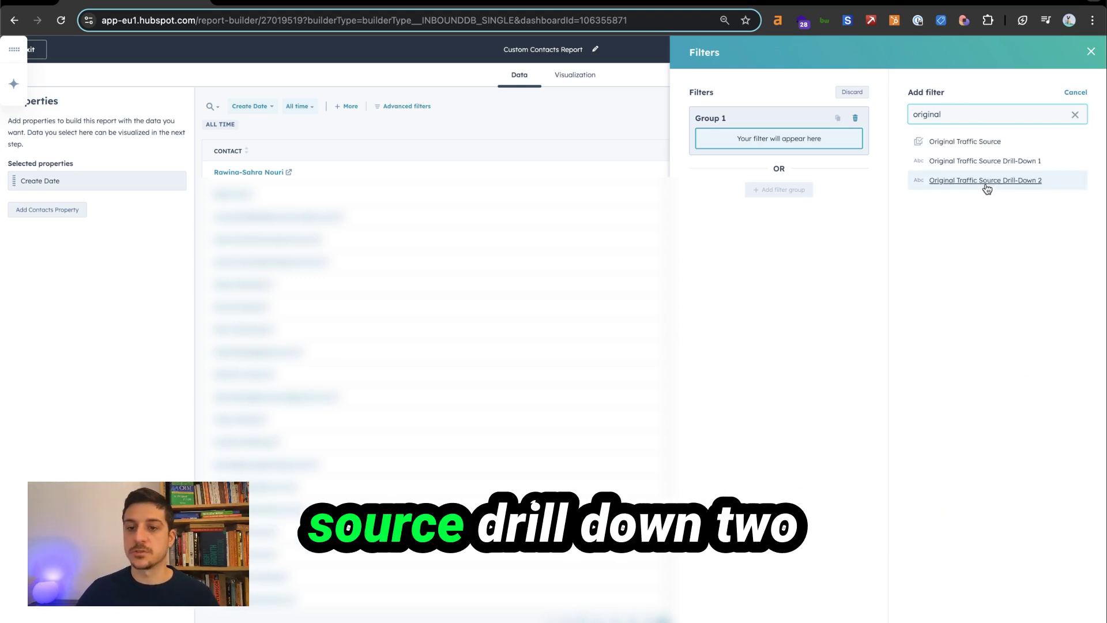
{"action": "left_click", "coordinate": [986, 181]}
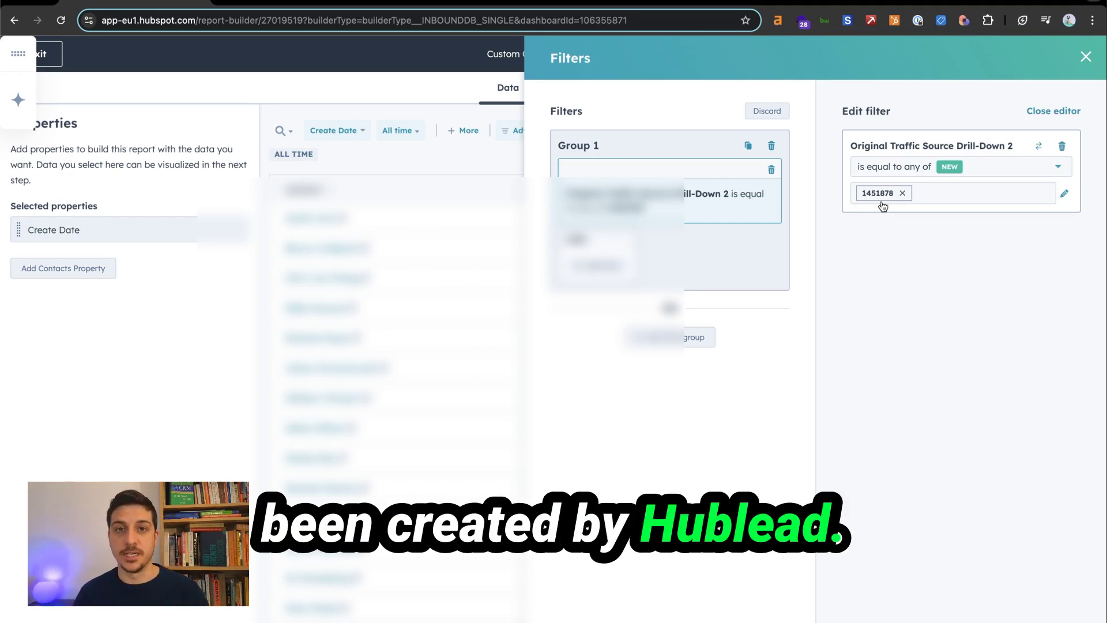
{"action": "left_click", "coordinate": [1086, 56]}
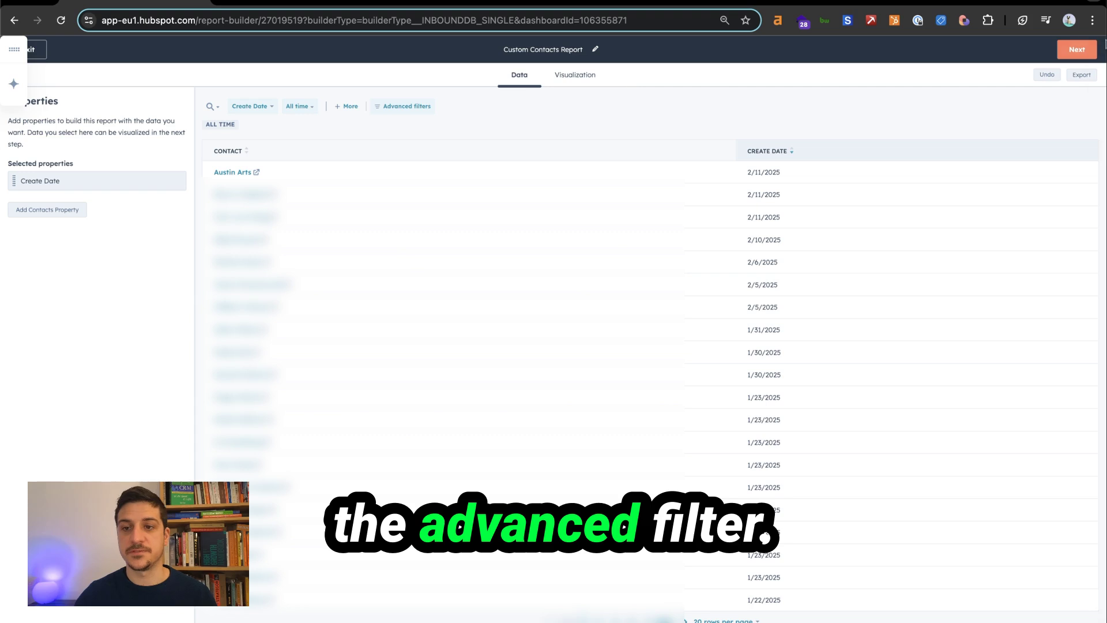
Add Contact owner as a report property and continue to visualisation
{"action": "left_click", "coordinate": [48, 209]}
{"action": "type", "text": "contact"}
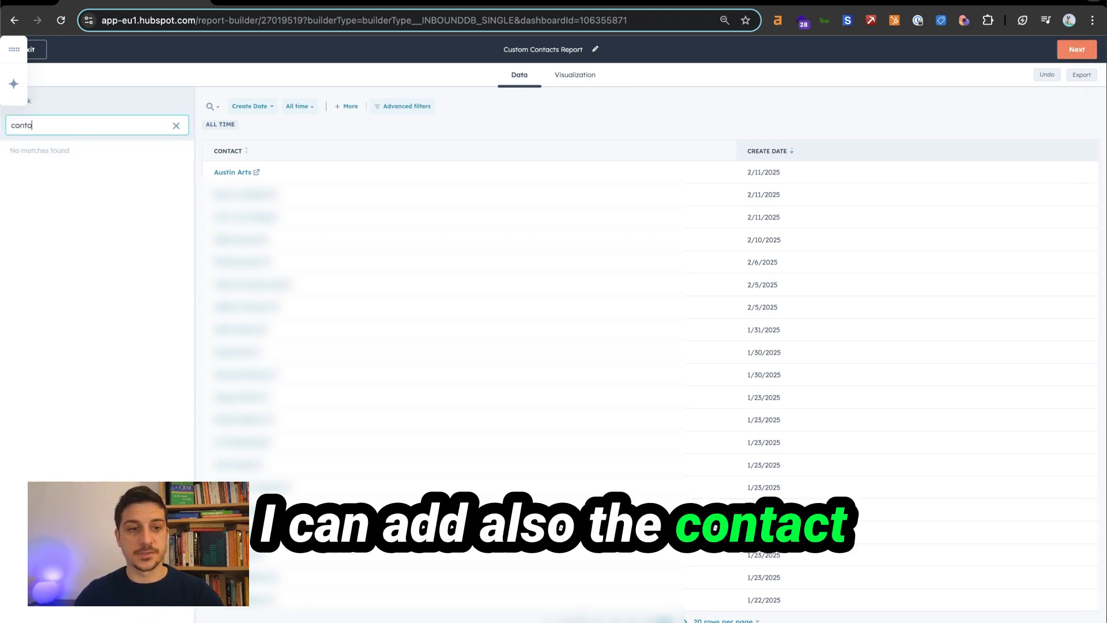
{"action": "left_click", "coordinate": [46, 169]}
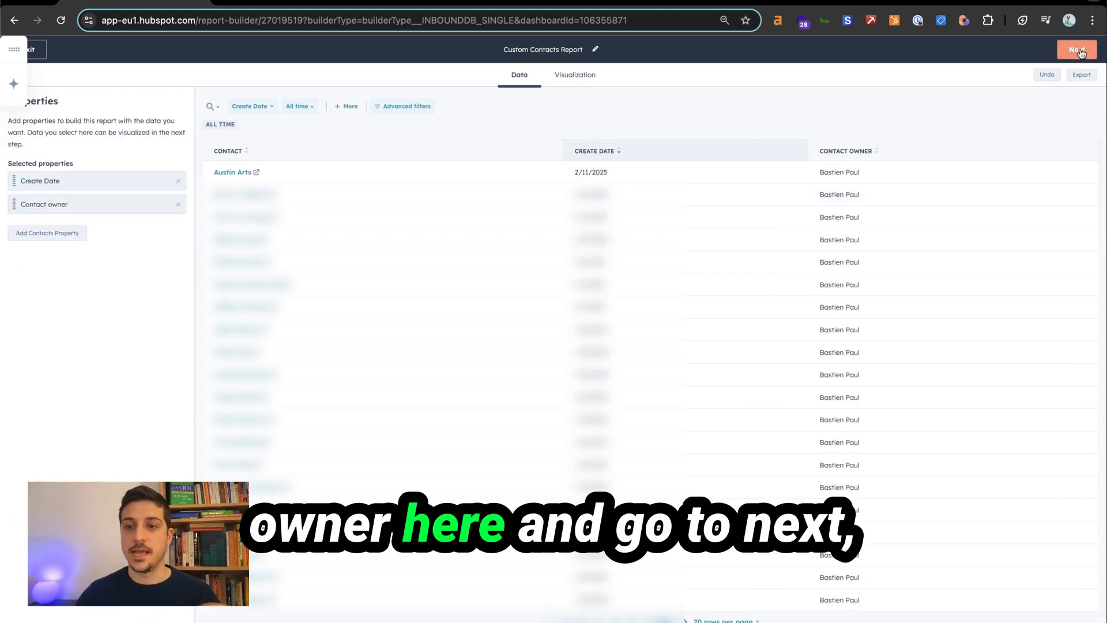
{"action": "left_click", "coordinate": [1078, 50]}
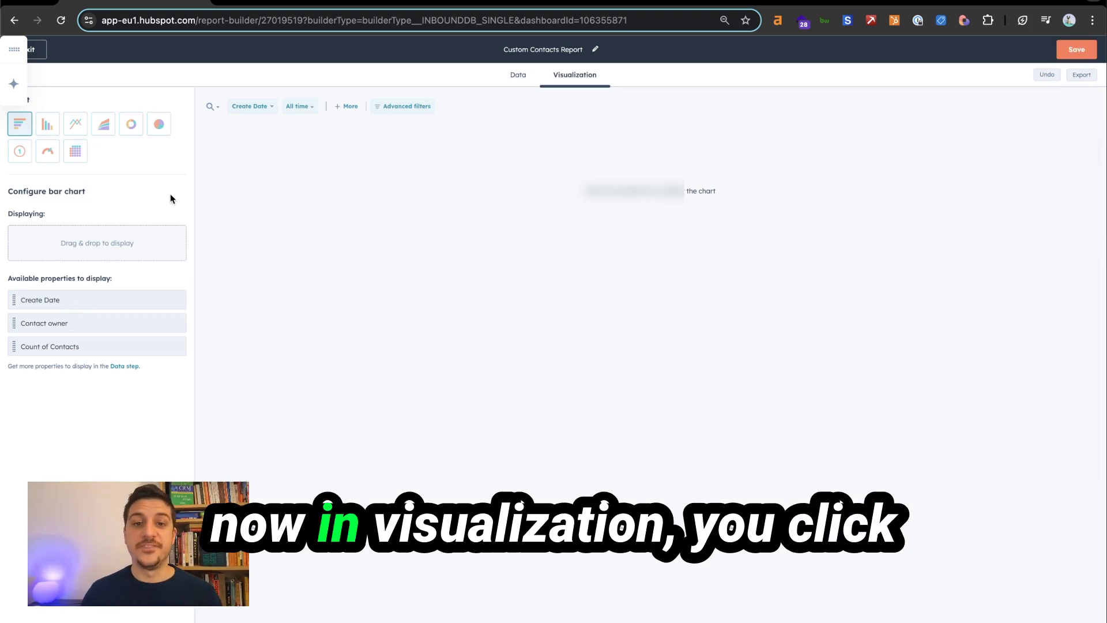
Build a column chart of Count of Contacts by monthly Create Date, broken down by Contact owner
{"action": "left_click", "coordinate": [48, 124]}
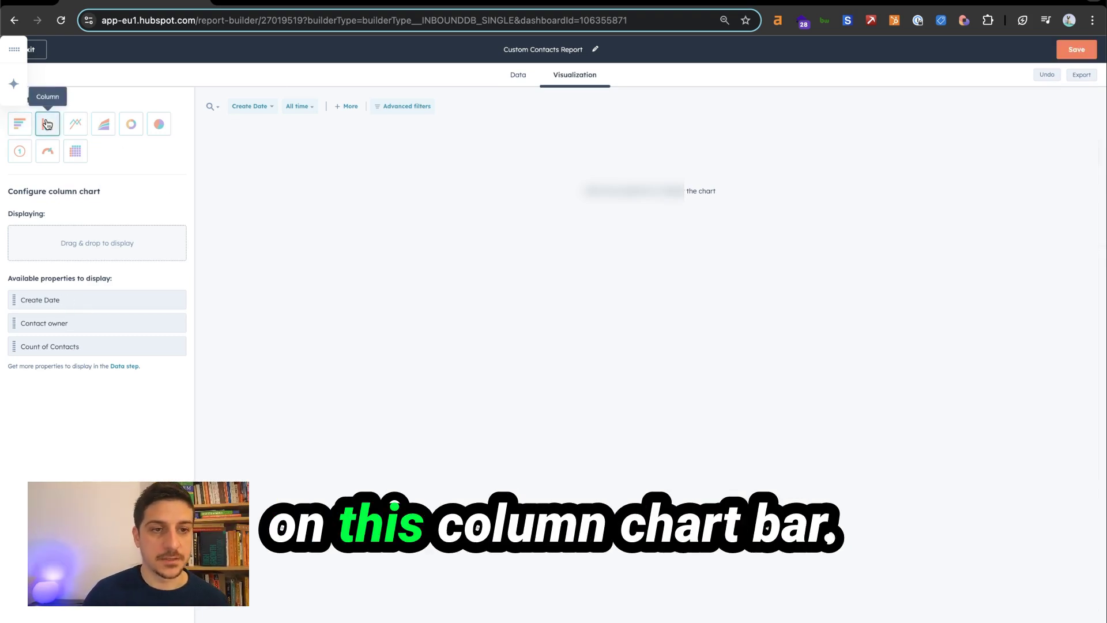
{"action": "left_click_drag", "start_coordinate": [150, 295], "coordinate": [106, 254]}
{"action": "left_click_drag", "start_coordinate": [79, 346], "coordinate": [133, 273]}
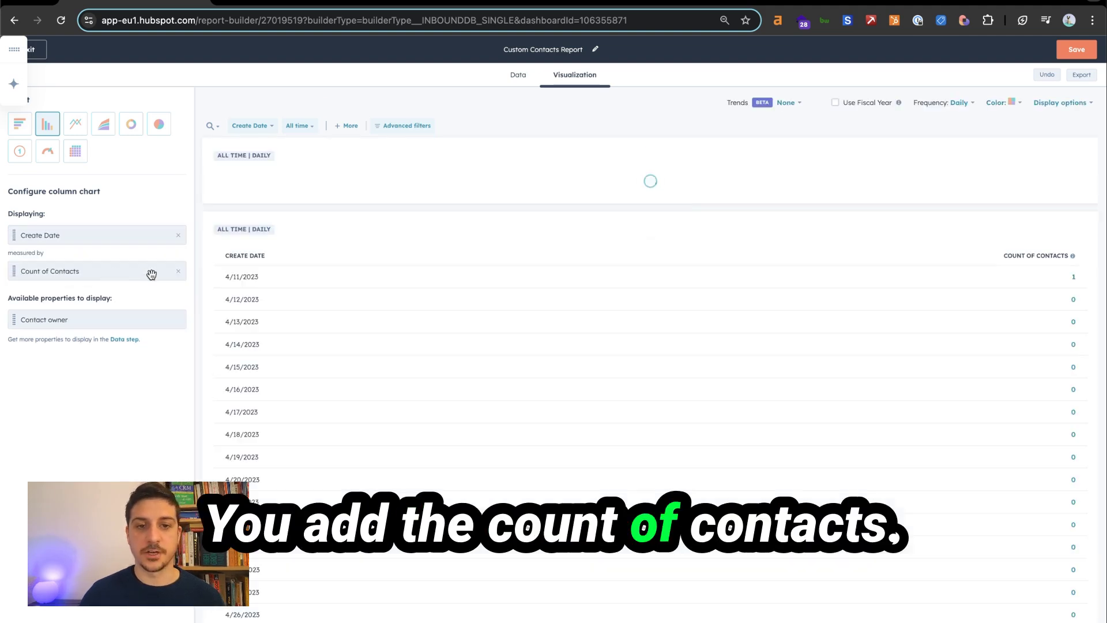
{"action": "left_click", "coordinate": [957, 102]}
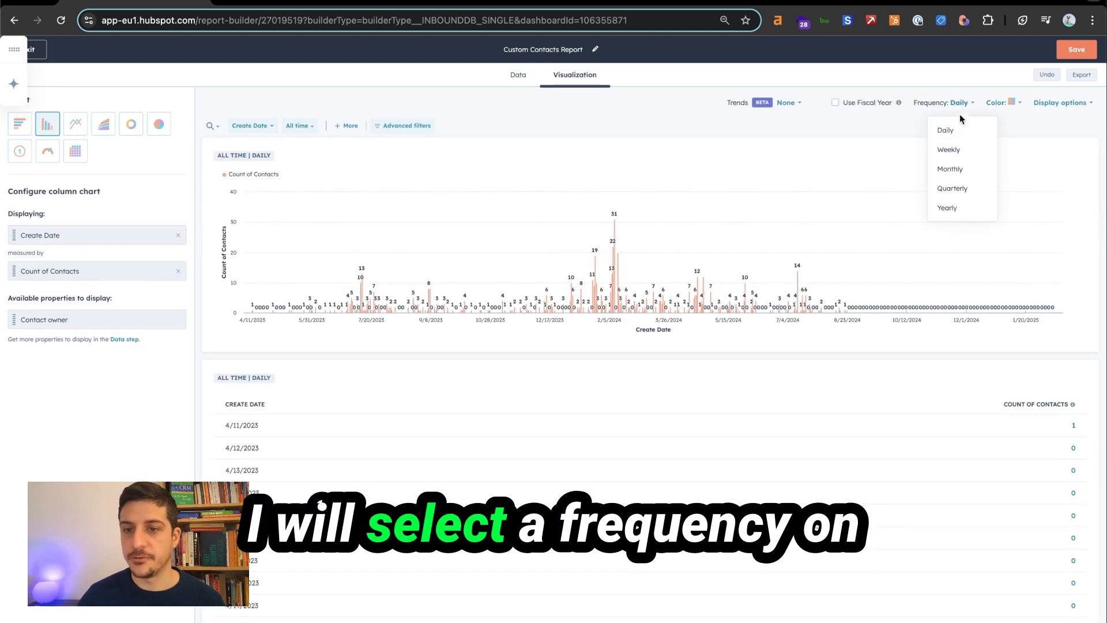
{"action": "left_click_drag", "start_coordinate": [43, 320], "coordinate": [78, 258]}
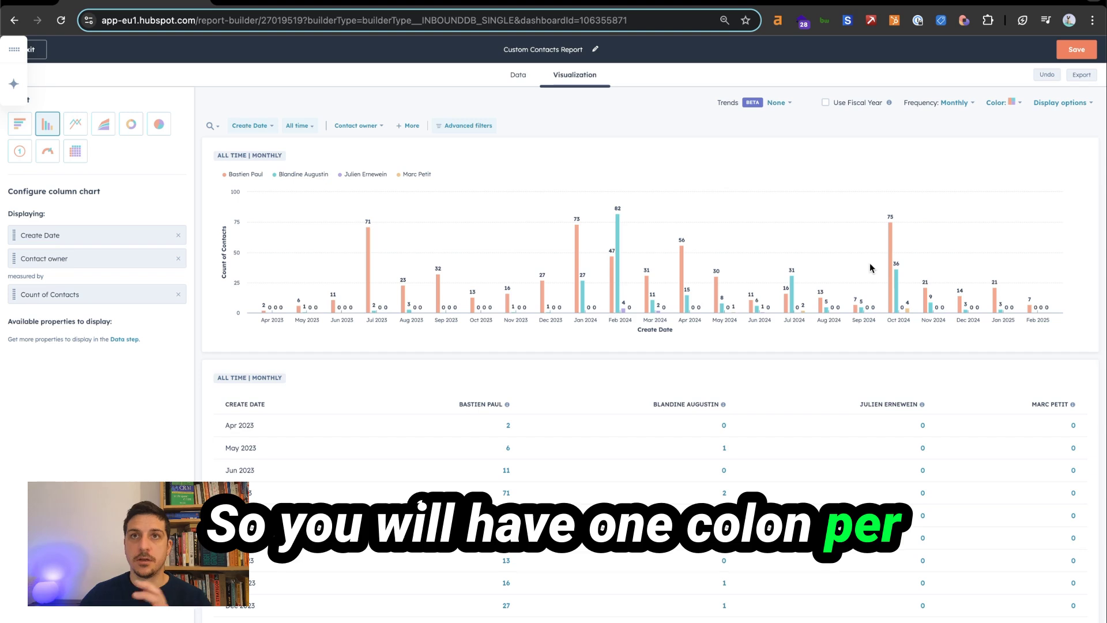
Set the chart's display to Stacked, Standard mode
{"action": "left_click", "coordinate": [1056, 104]}
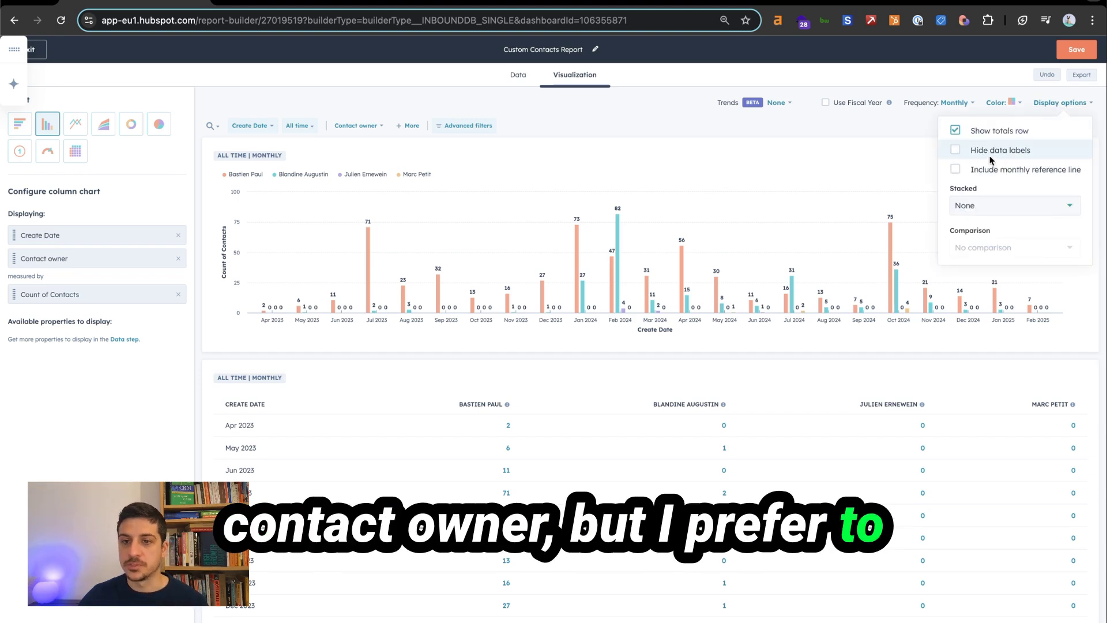
{"action": "left_click", "coordinate": [966, 206]}
{"action": "left_click", "coordinate": [969, 252]}
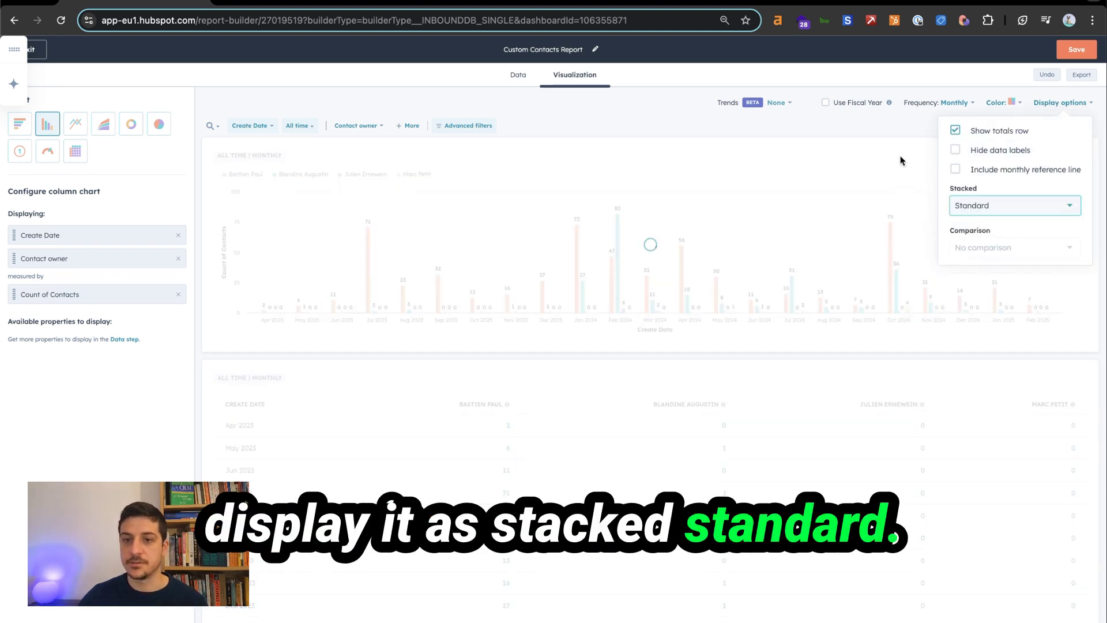
{"action": "left_click", "coordinate": [902, 160]}
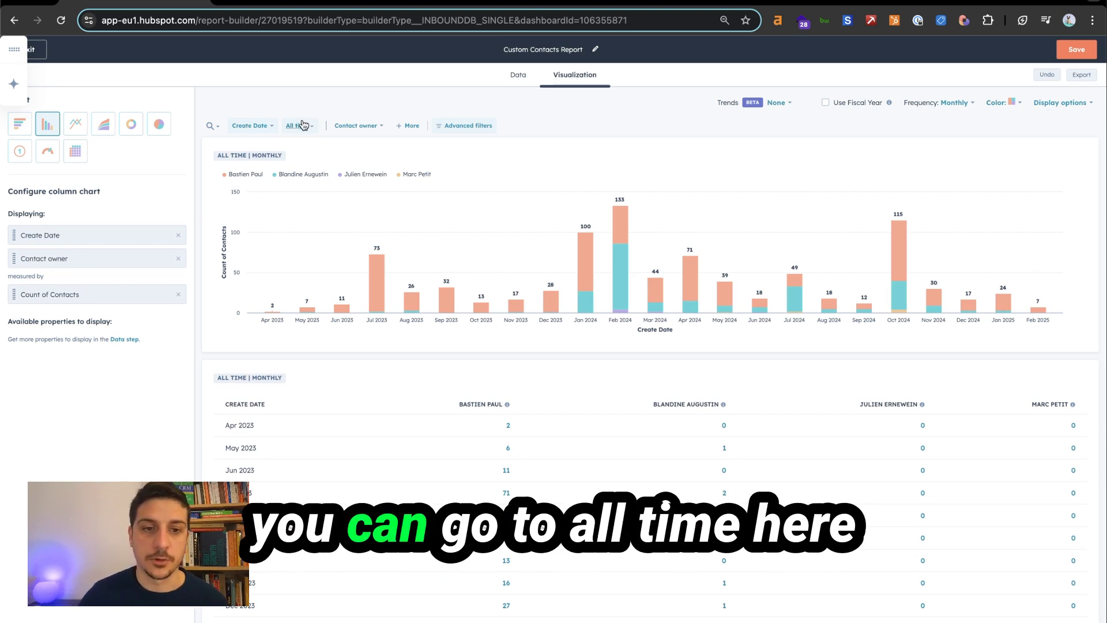
Change the date range to a rolling Last 90 days
{"action": "left_click", "coordinate": [304, 161]}
{"action": "scroll", "coordinate": [282, 216], "scroll_direction": "down", "scroll_amount": 5}
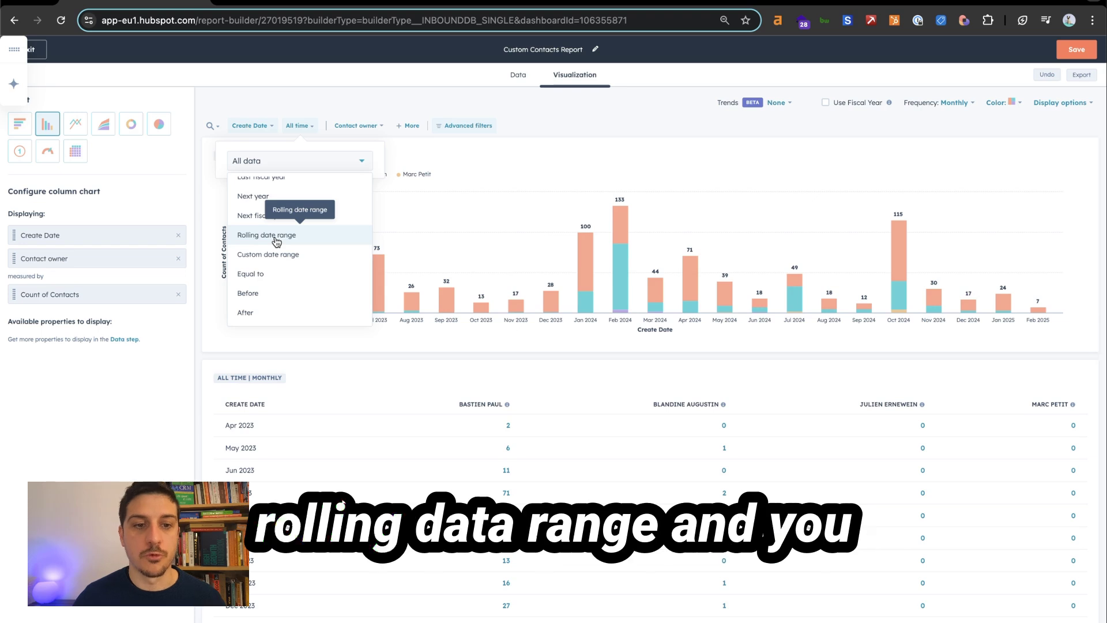
{"action": "left_click", "coordinate": [276, 236]}
{"action": "left_click", "coordinate": [306, 184]}
{"action": "scroll", "coordinate": [309, 242], "scroll_direction": "down", "scroll_amount": 3}
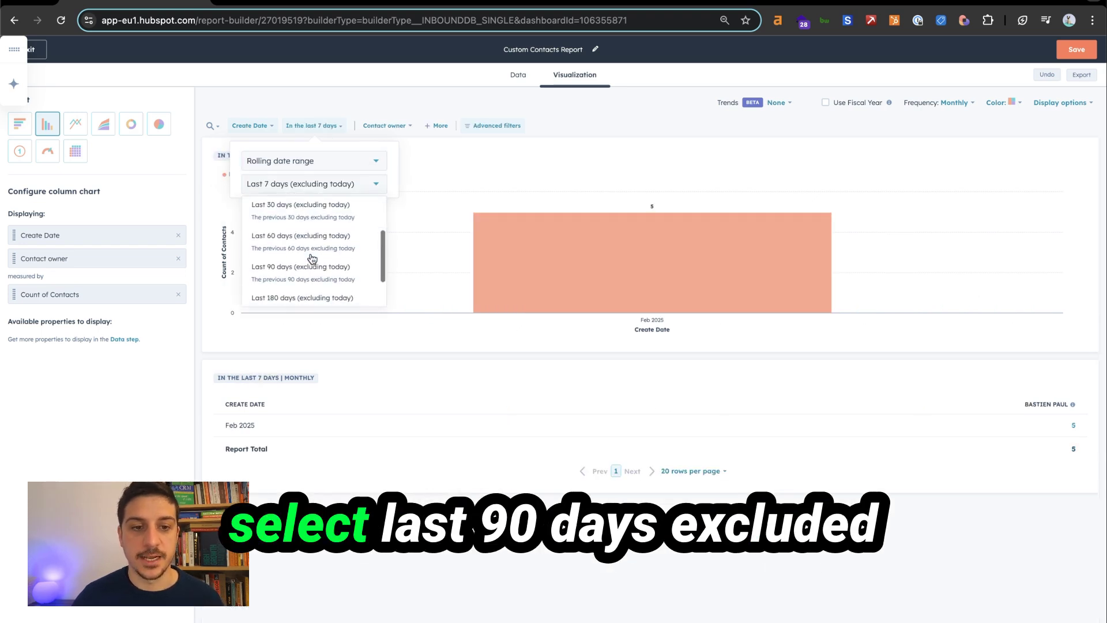
{"action": "left_click", "coordinate": [306, 267]}
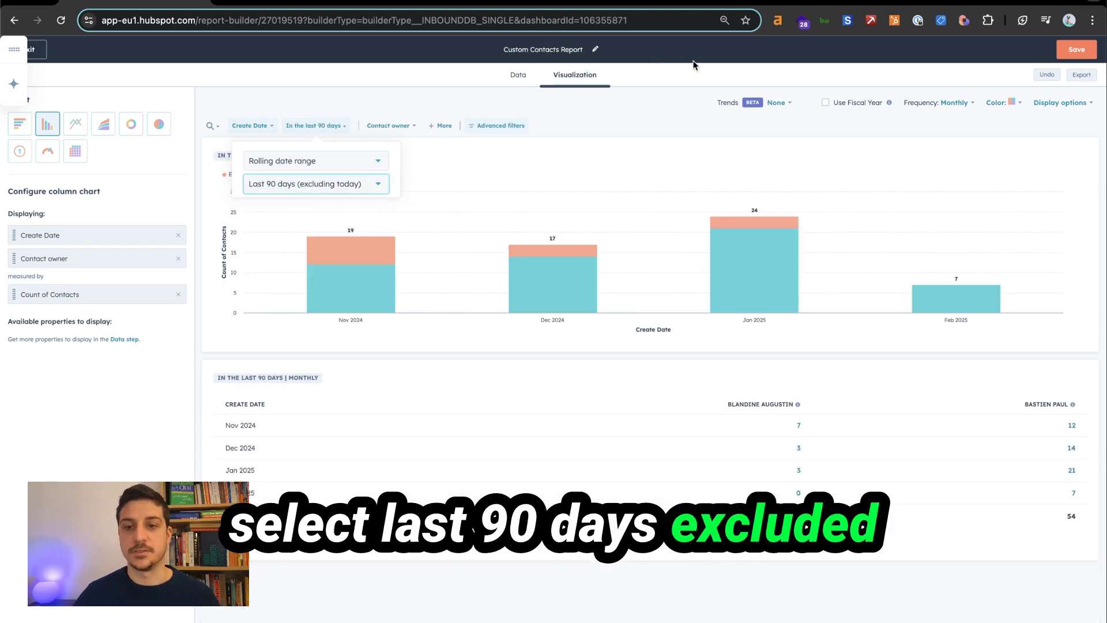
{"action": "left_click", "coordinate": [806, 71]}
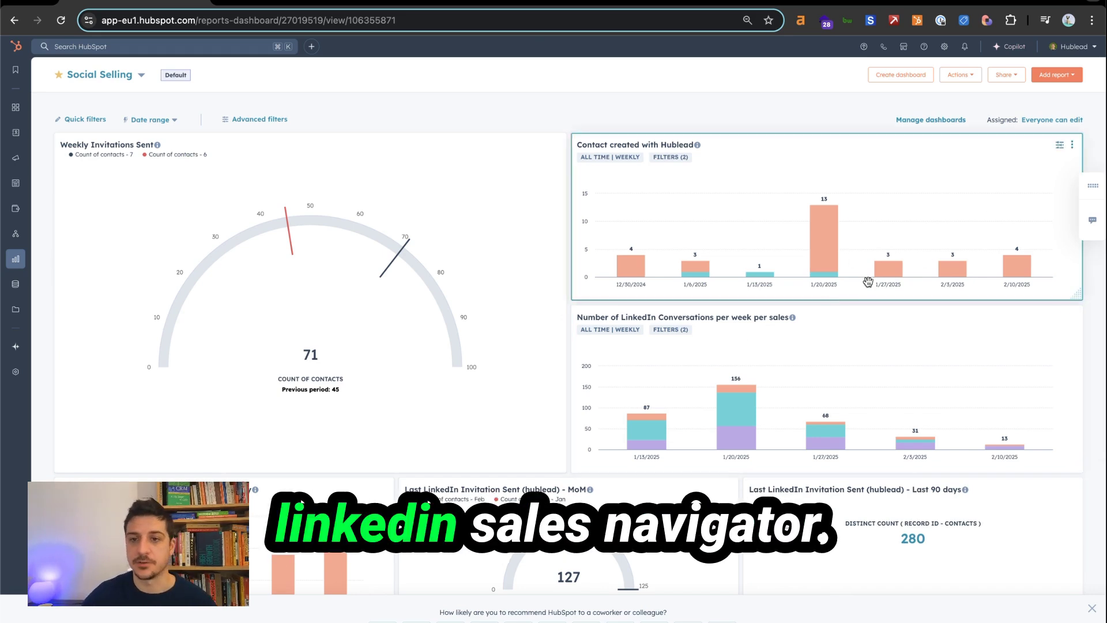
Create a Custom Report Builder report using your own chosen data sources
{"action": "left_click", "coordinate": [1055, 75]}
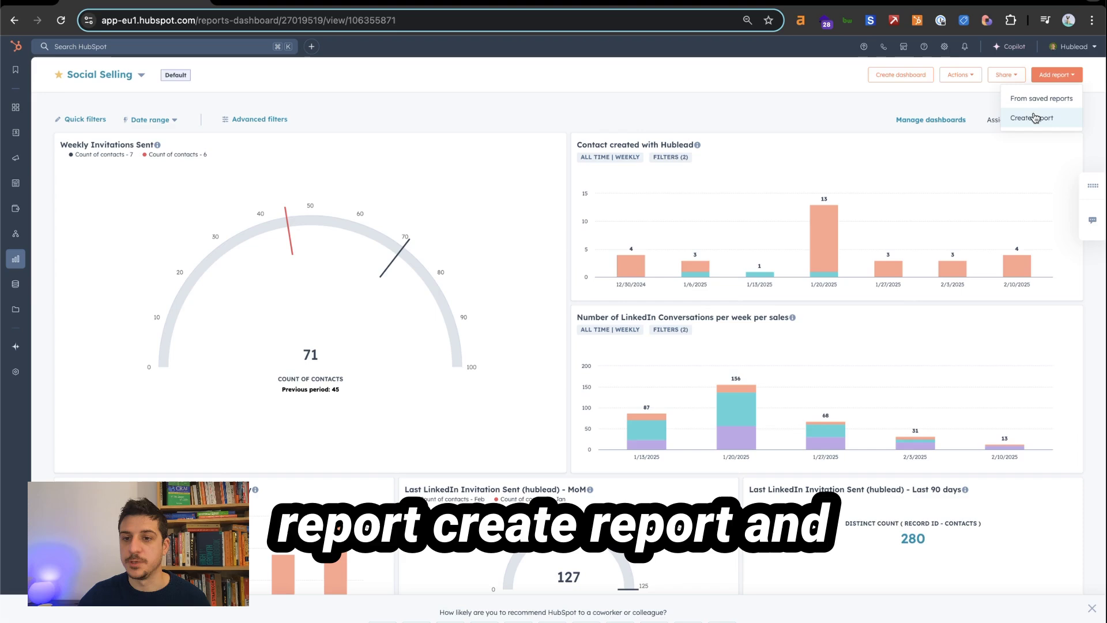
{"action": "left_click", "coordinate": [1033, 116]}
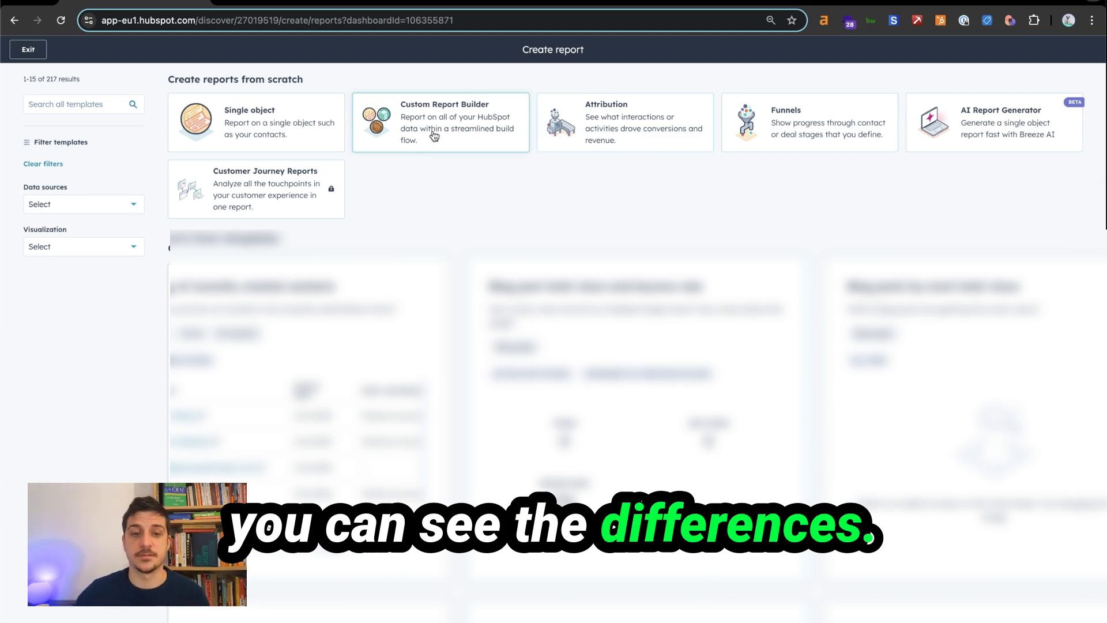
{"action": "left_click", "coordinate": [434, 135]}
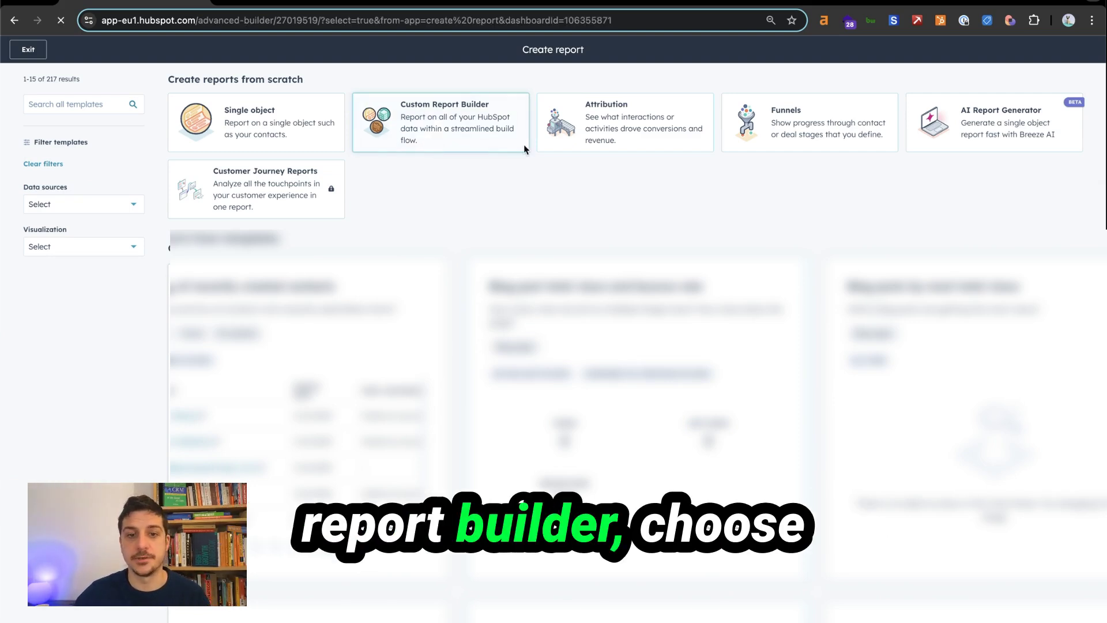
{"action": "left_click", "coordinate": [522, 241]}
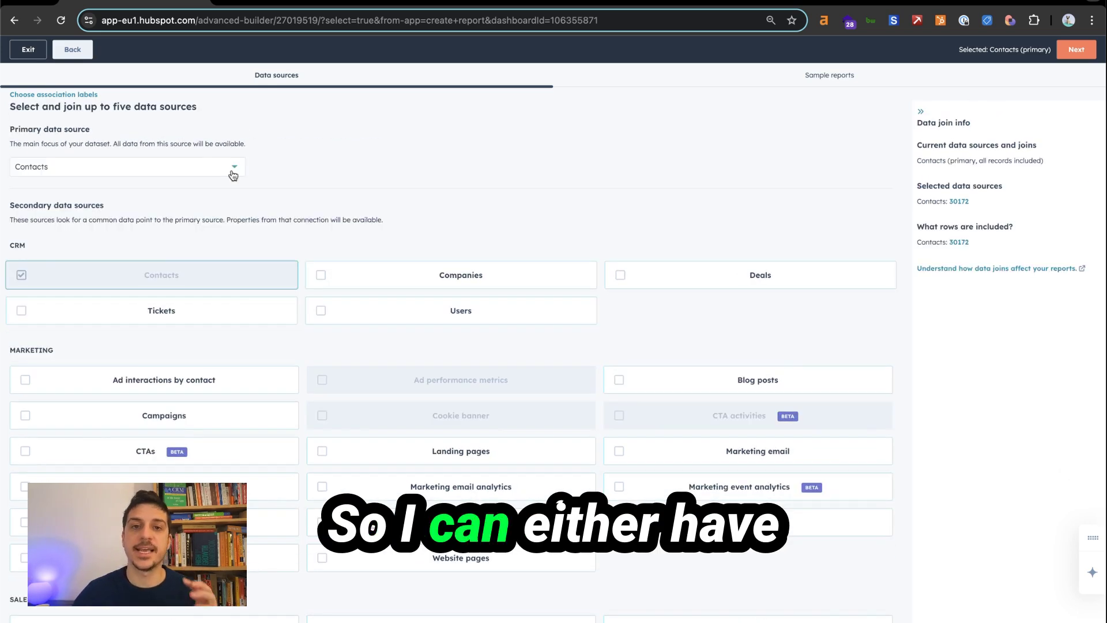
Keep Contacts as the primary source and join Activities as a secondary source
{"action": "left_click", "coordinate": [214, 169]}
{"action": "type", "text": "acti"}
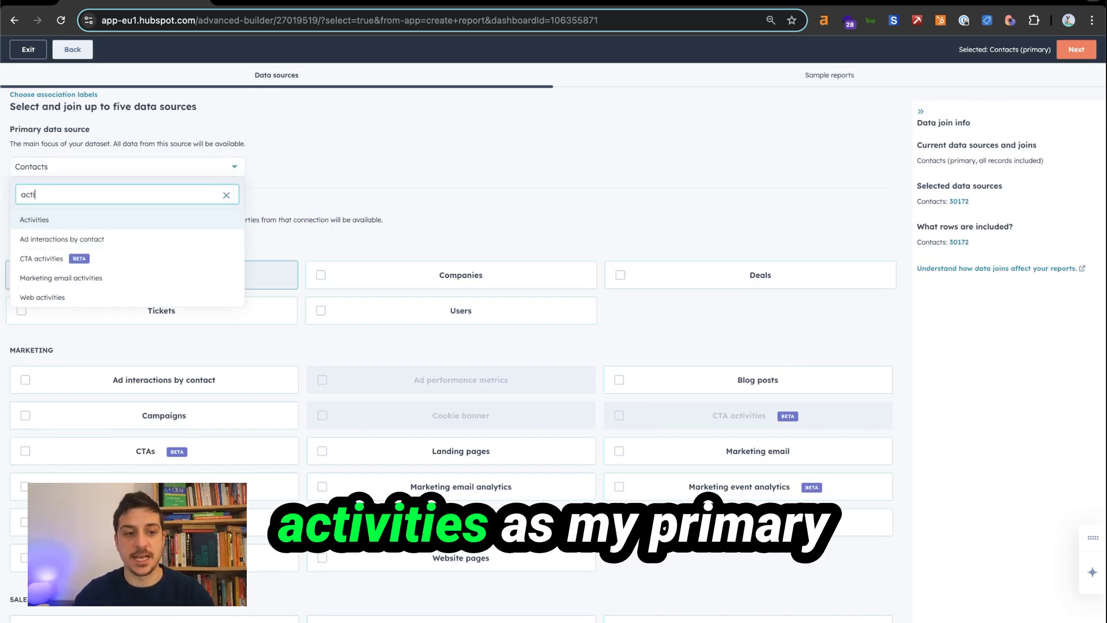
{"action": "left_click", "coordinate": [326, 185]}
{"action": "scroll", "coordinate": [328, 207], "scroll_direction": "down", "scroll_amount": 4}
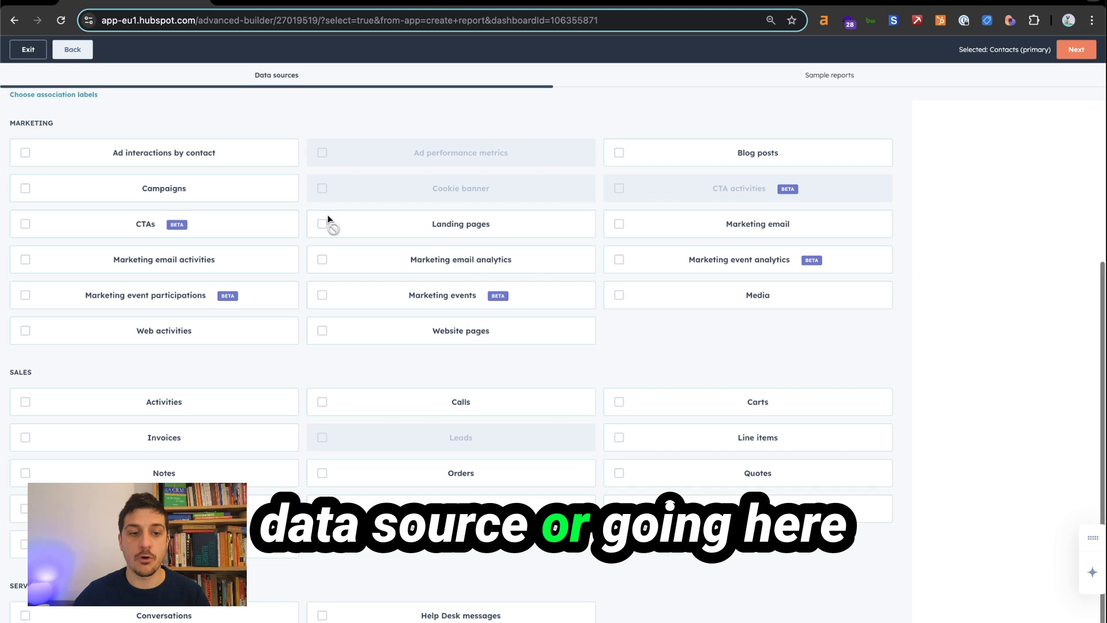
{"action": "left_click", "coordinate": [181, 412]}
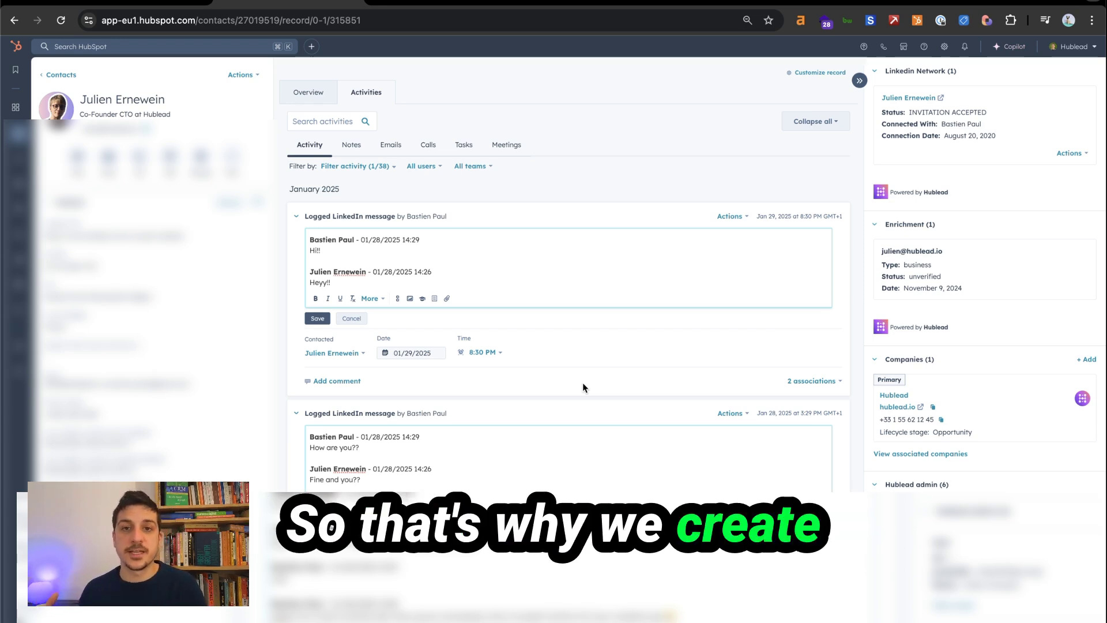
Check which activity types the contact's timeline filter shows, then close the list
{"action": "mouse_move", "coordinate": [369, 221]}
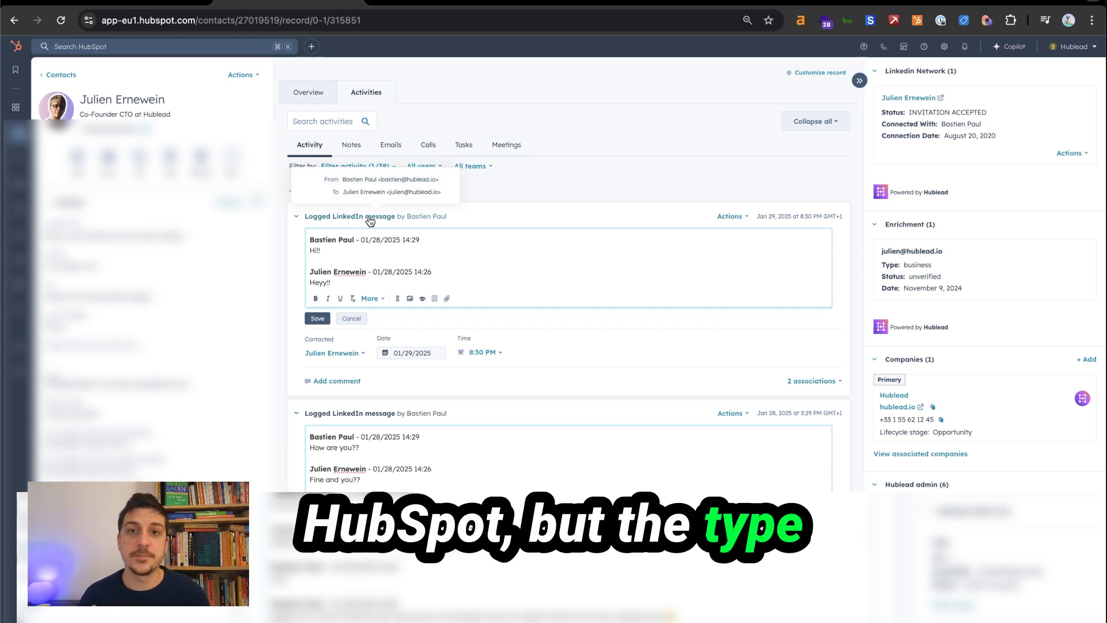
{"action": "left_click", "coordinate": [355, 166]}
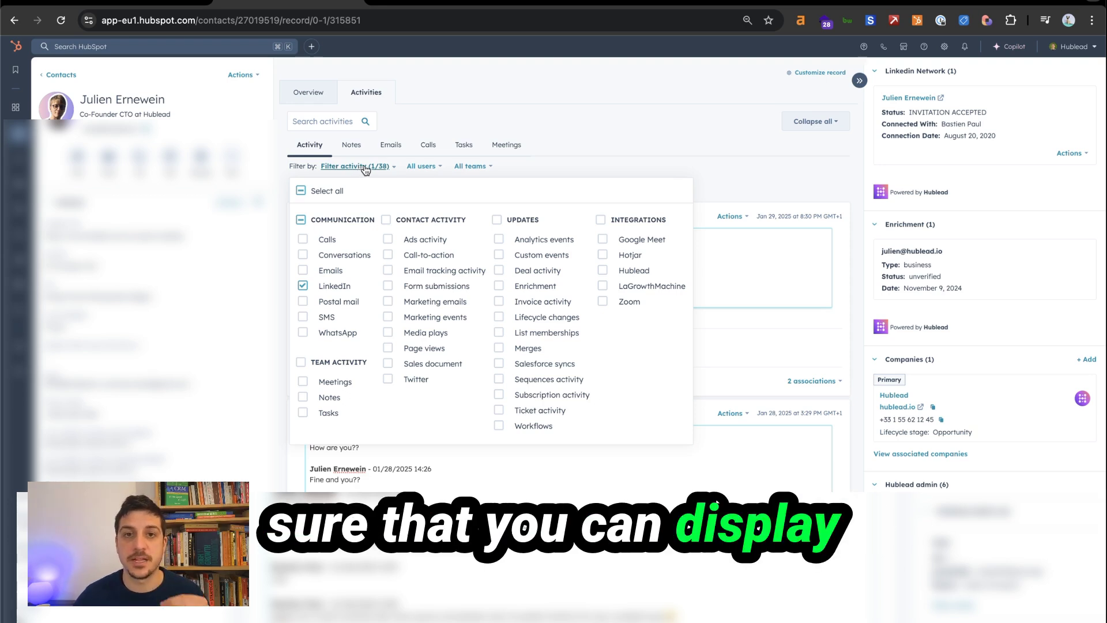
{"action": "left_click", "coordinate": [476, 112]}
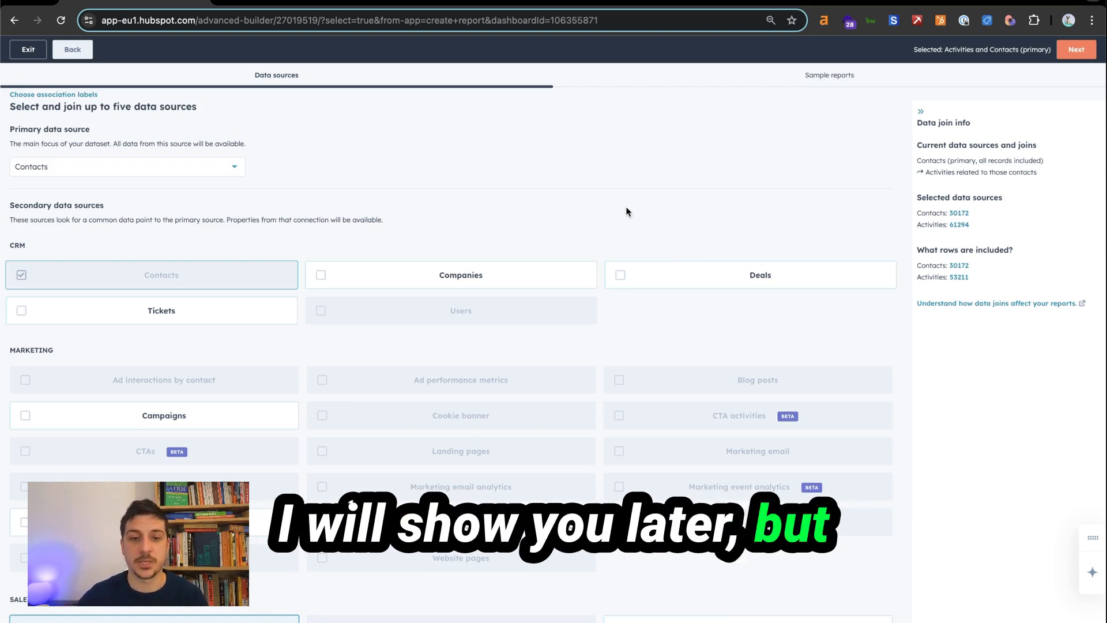
Join Companies as a third data source and proceed to the report editor
{"action": "left_click", "coordinate": [526, 268]}
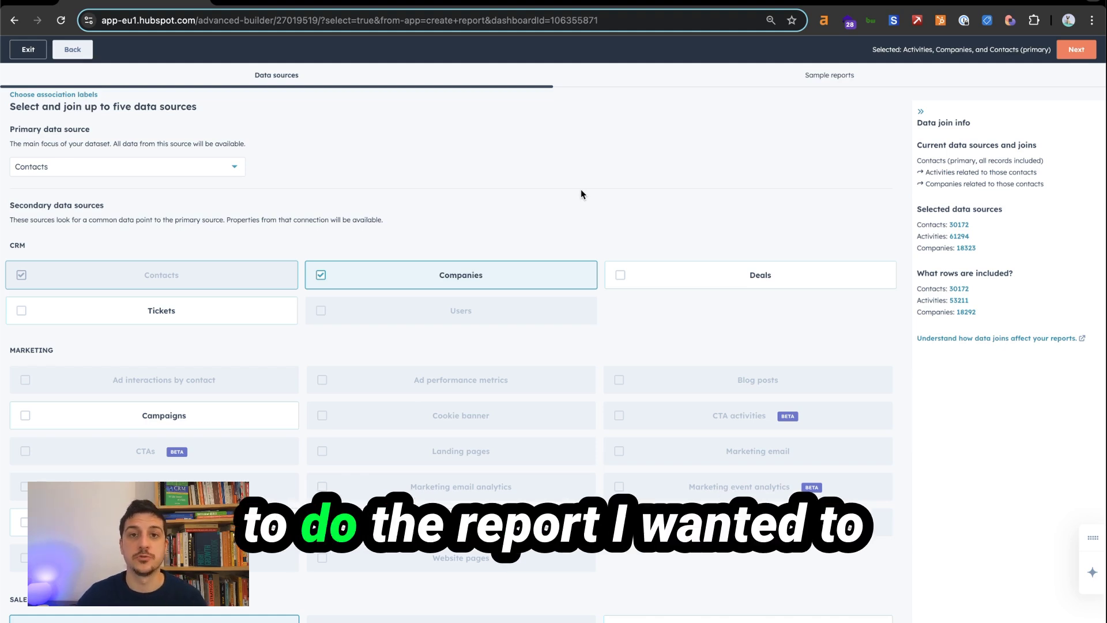
{"action": "left_click", "coordinate": [1070, 50]}
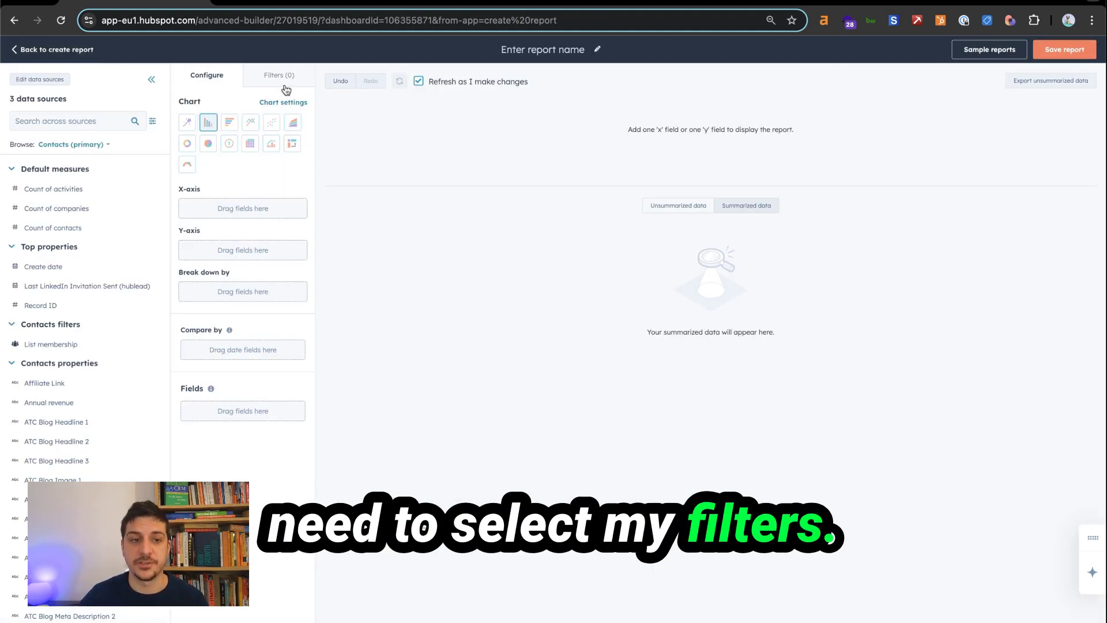
Add an Activity type filter set to 'is any of' LinkedIn Message
{"action": "left_click", "coordinate": [277, 76]}
{"action": "type", "text": "activity ty"}
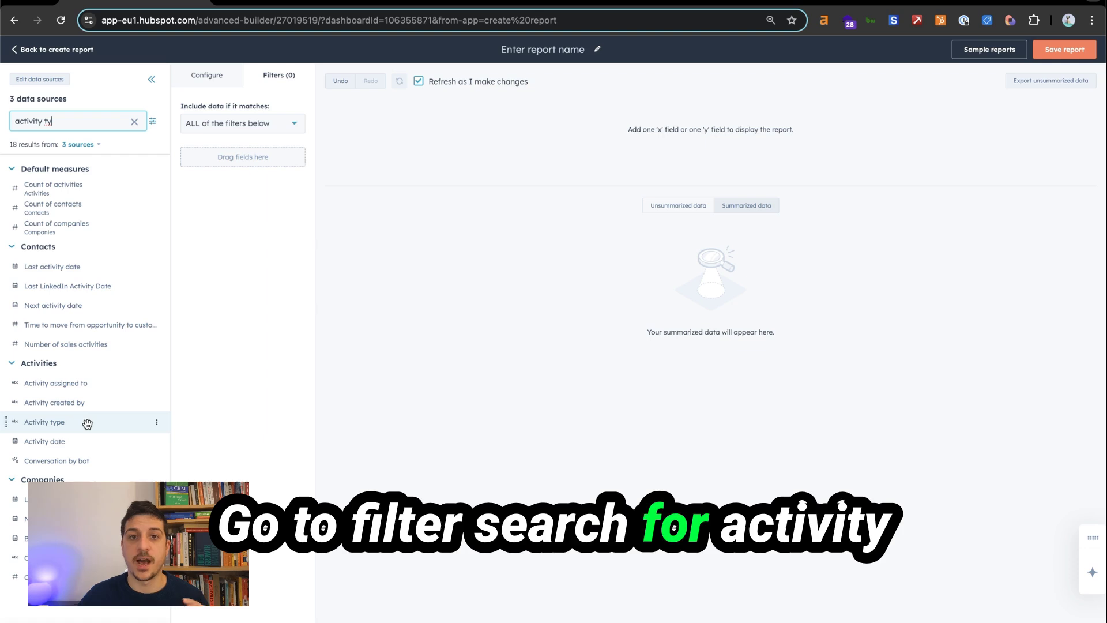
{"action": "left_click_drag", "start_coordinate": [84, 422], "coordinate": [230, 173]}
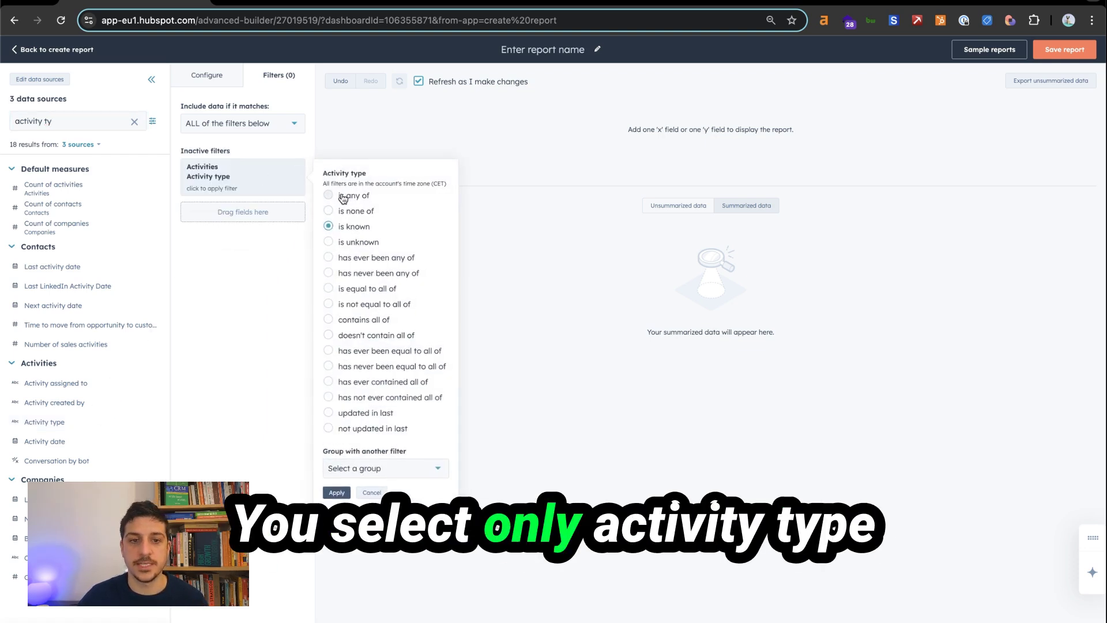
{"action": "left_click", "coordinate": [344, 197]}
{"action": "left_click", "coordinate": [362, 213]}
{"action": "type", "text": "linked"}
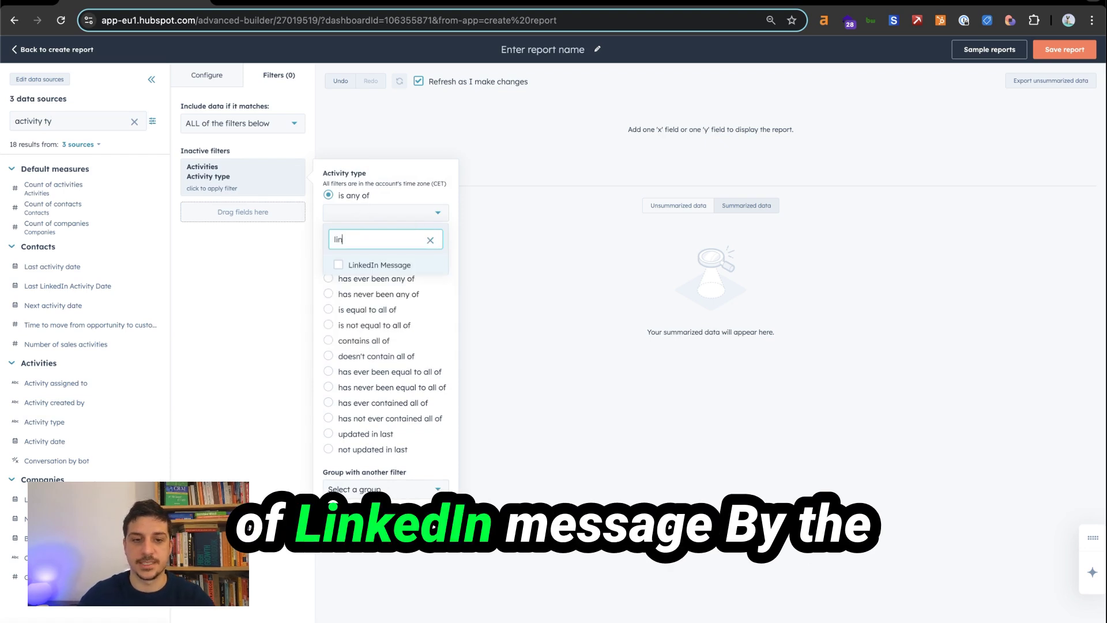
{"action": "left_click", "coordinate": [396, 269]}
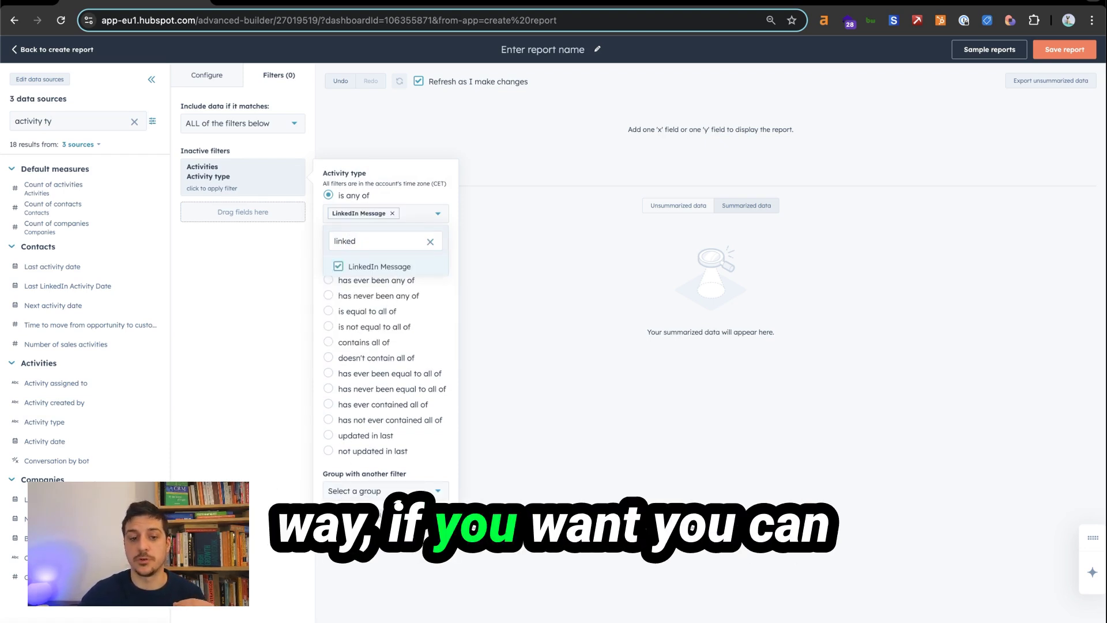
{"action": "key", "text": "Escape"}
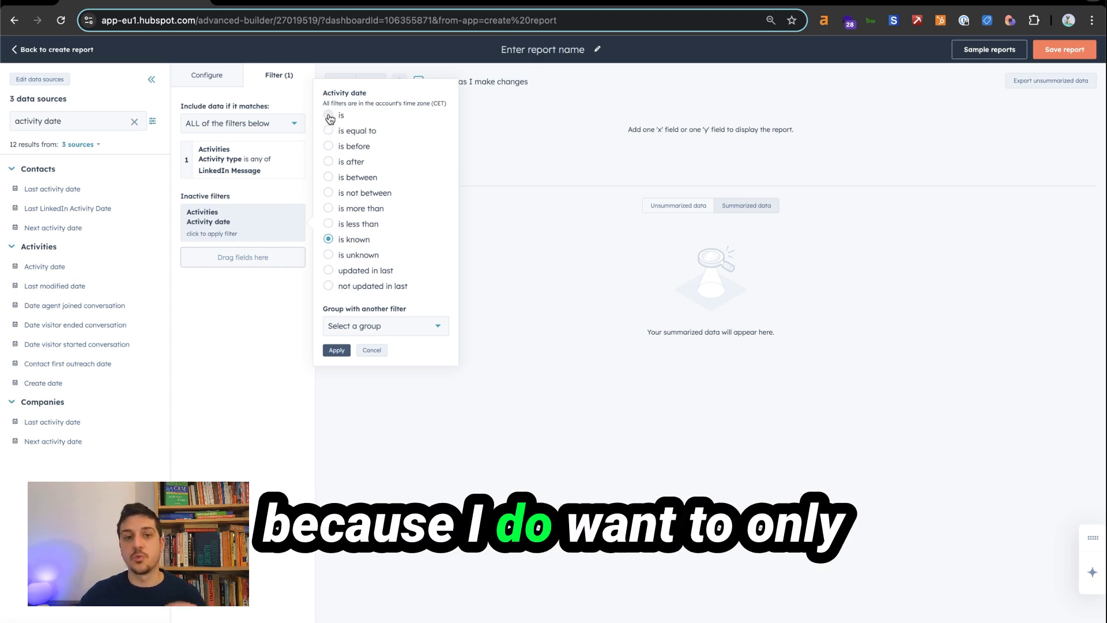
Add an Activity date filter of Last 90 days
{"action": "left_click", "coordinate": [330, 117]}
{"action": "left_click", "coordinate": [396, 122]}
{"action": "scroll", "coordinate": [397, 216], "scroll_direction": "down", "scroll_amount": 5}
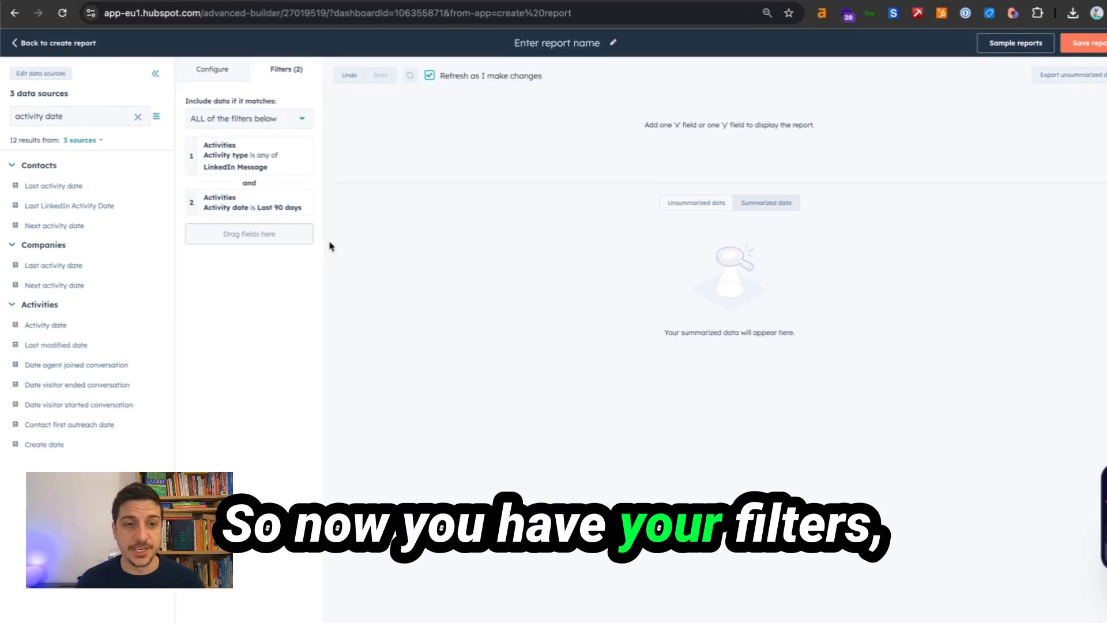
Chart Activity date on the X-axis against Count of activities on the Y-axis
{"action": "left_click", "coordinate": [213, 76]}
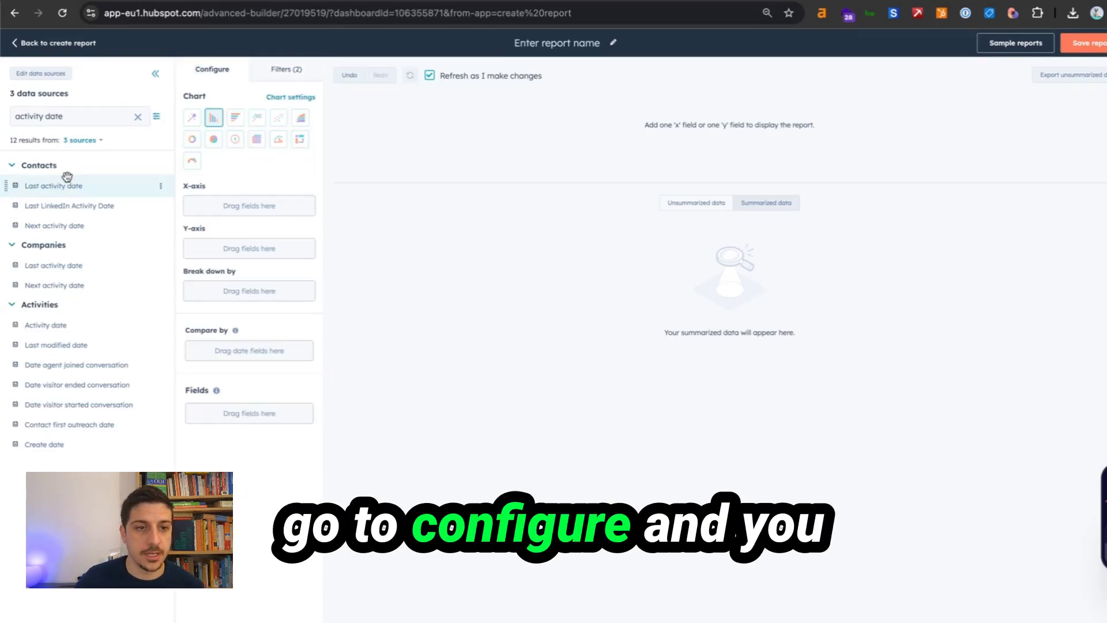
{"action": "left_click_drag", "start_coordinate": [57, 325], "coordinate": [235, 209]}
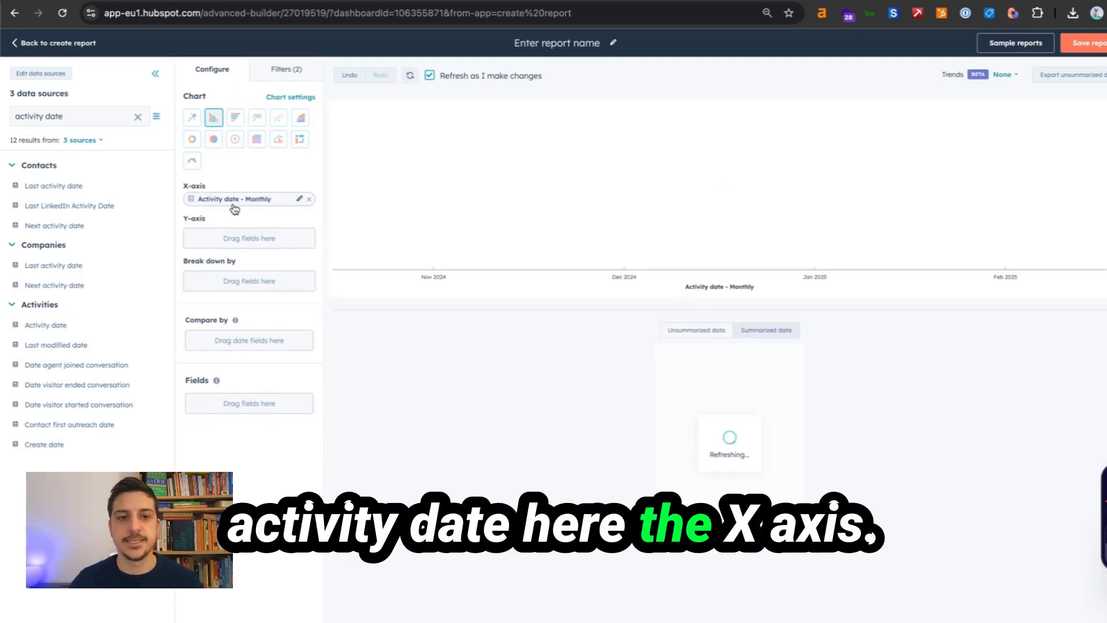
{"action": "triple_click", "coordinate": [74, 116]}
{"action": "type", "text": "count "}
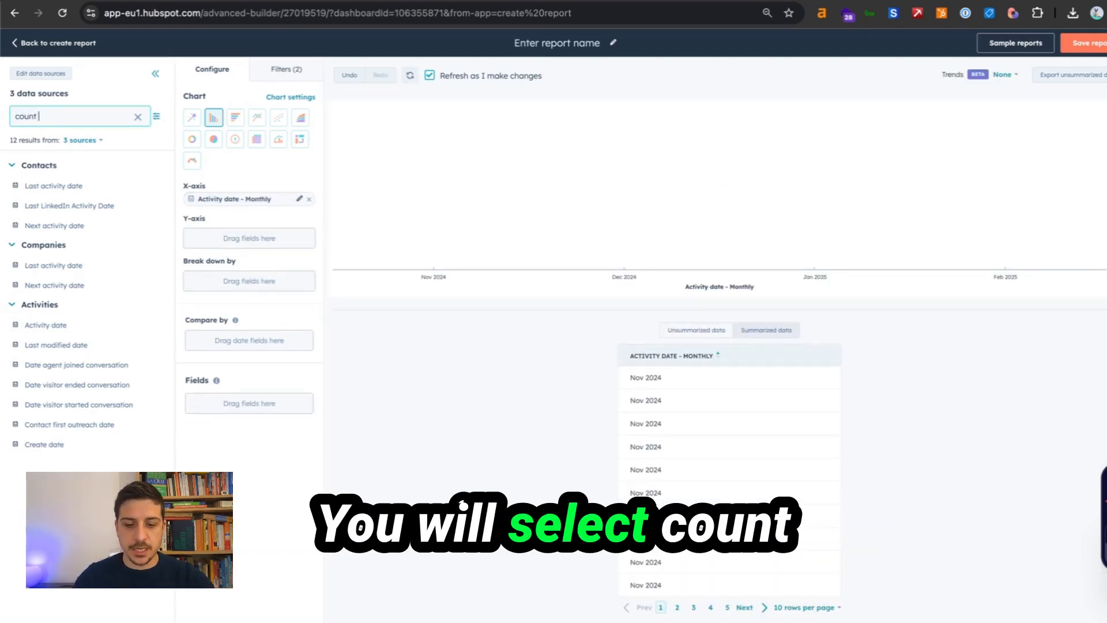
{"action": "type", "text": "of acti"}
{"action": "left_click_drag", "start_coordinate": [55, 181], "coordinate": [248, 236]}
Review the monthly frequency options for the Activity date axis
{"action": "triple_click", "coordinate": [93, 116]}
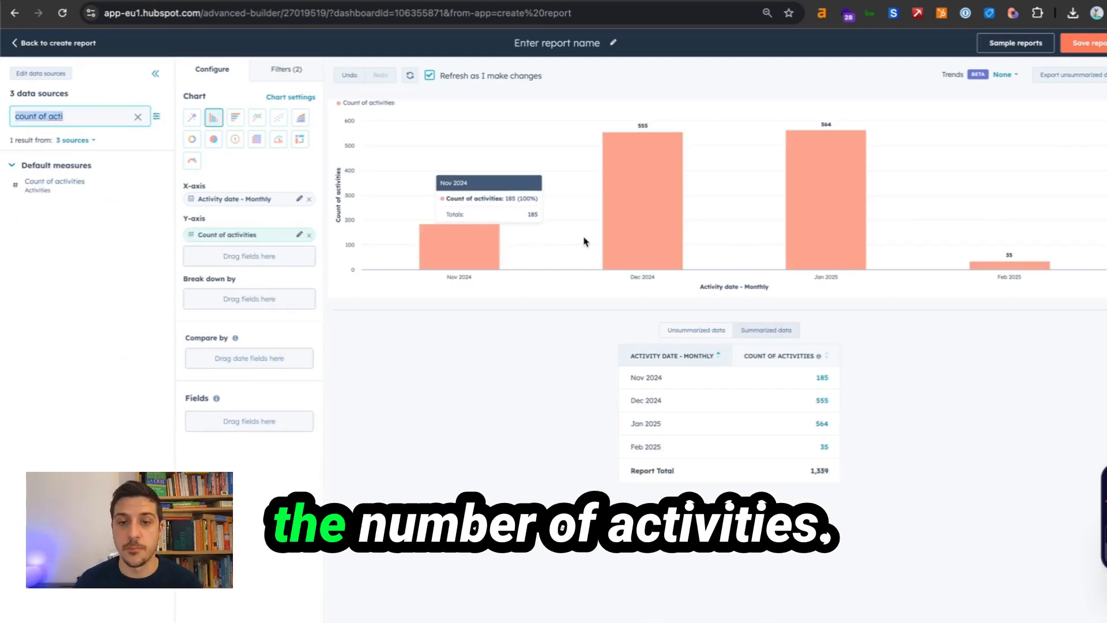
{"action": "mouse_move", "coordinate": [650, 221]}
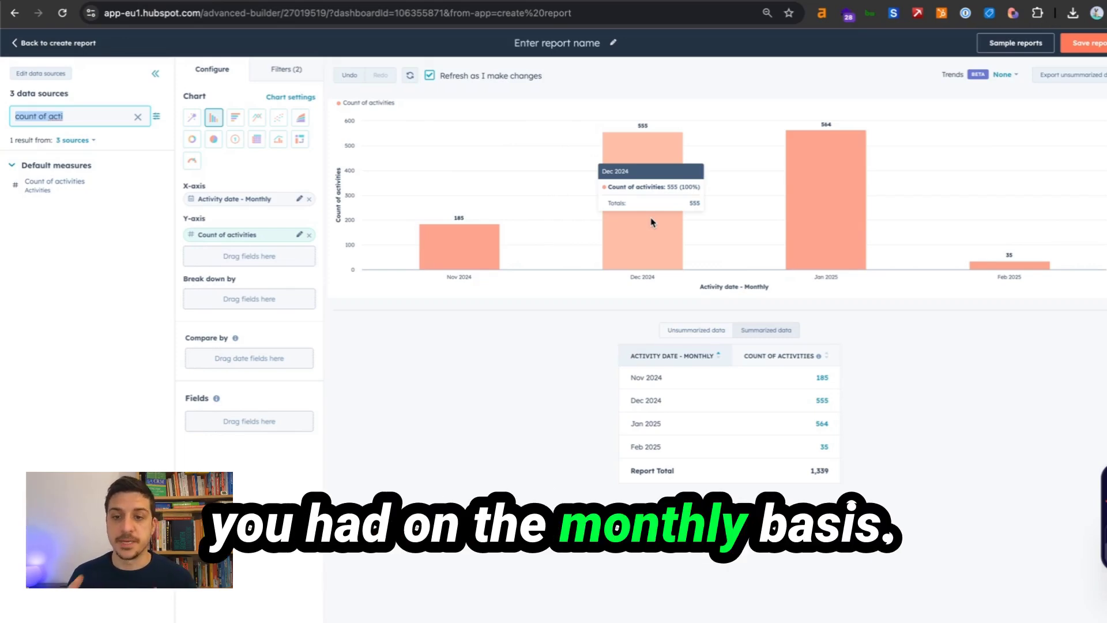
{"action": "left_click", "coordinate": [267, 200]}
{"action": "left_click", "coordinate": [396, 379]}
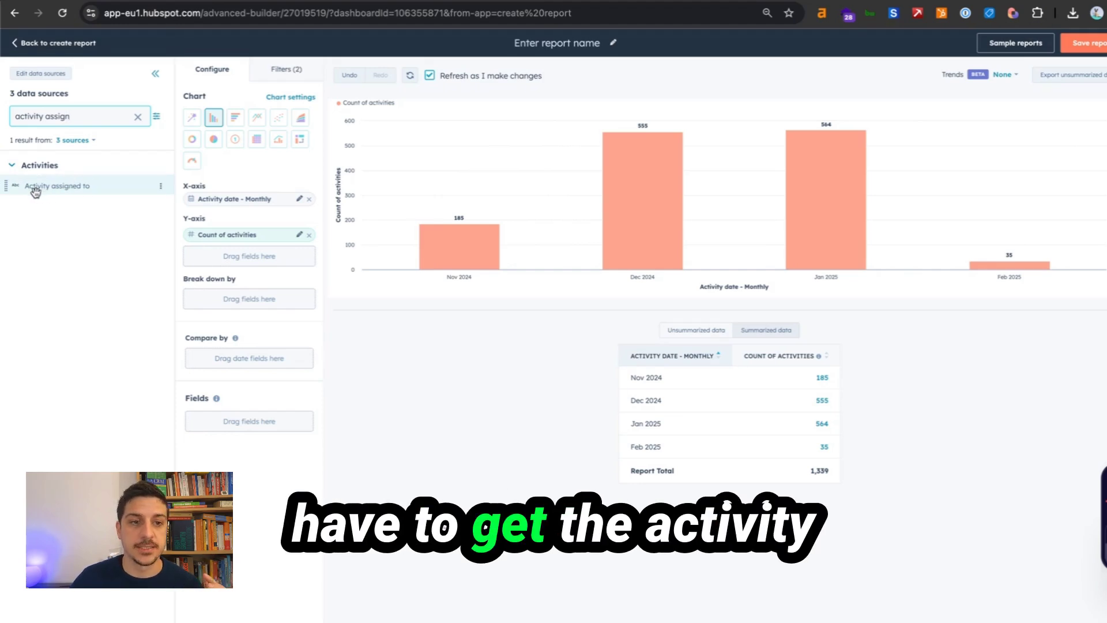
Break the monthly activity bars down by Activity assigned to and clear the field search
{"action": "left_click_drag", "start_coordinate": [34, 186], "coordinate": [230, 300]}
{"action": "mouse_move", "coordinate": [447, 233]}
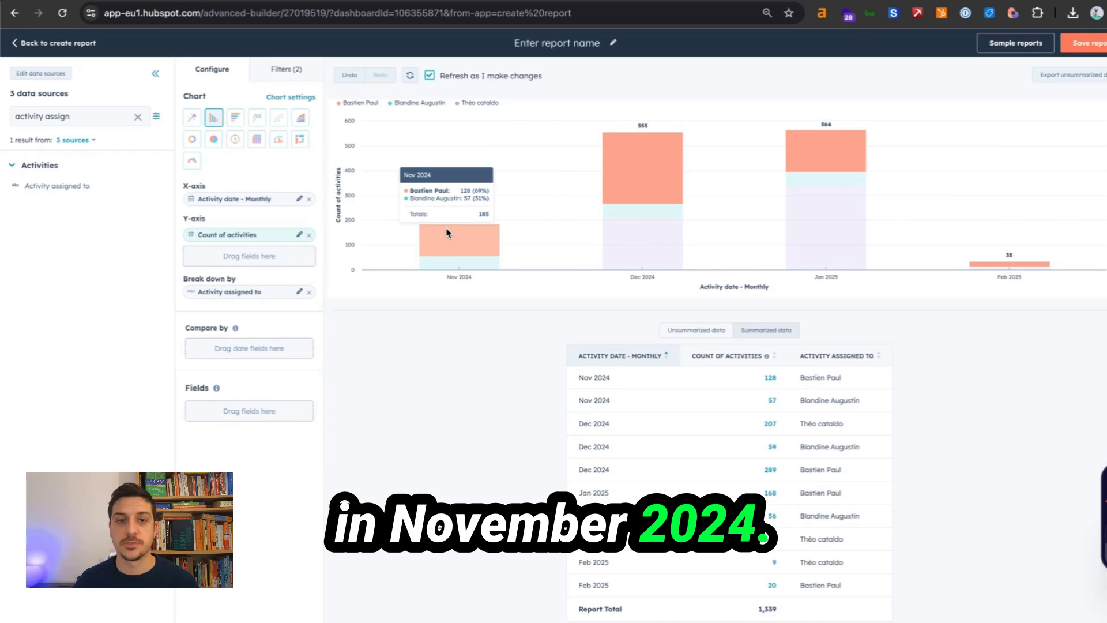
{"action": "left_click", "coordinate": [137, 117]}
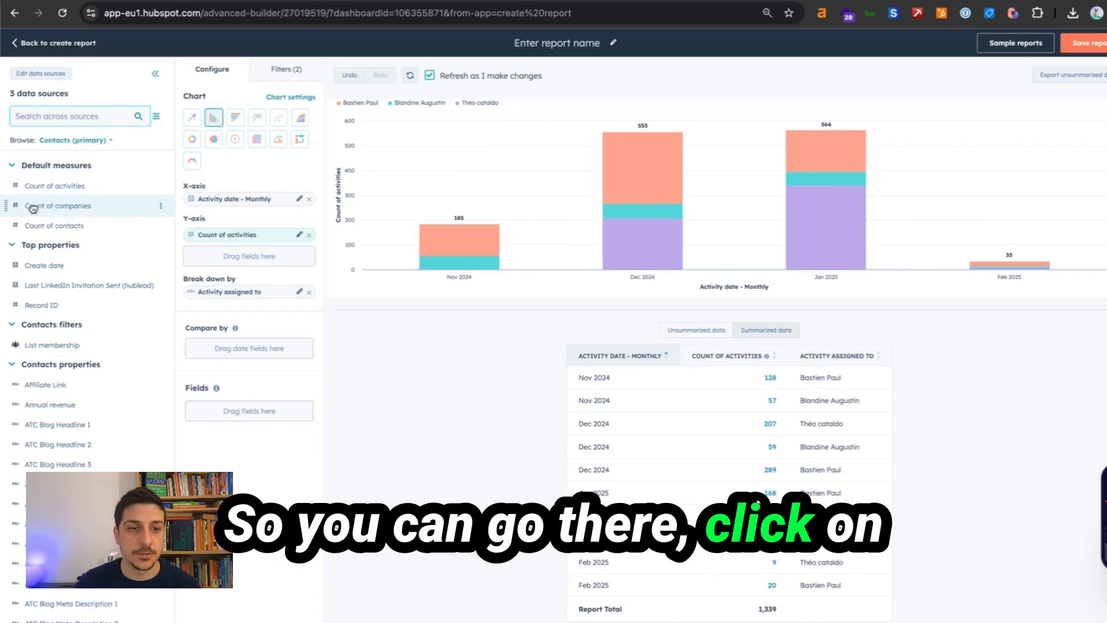
Change the Y-axis measure to Count of companies, then Count of contacts, and check the Browse sources
{"action": "left_click_drag", "start_coordinate": [33, 207], "coordinate": [284, 217]}
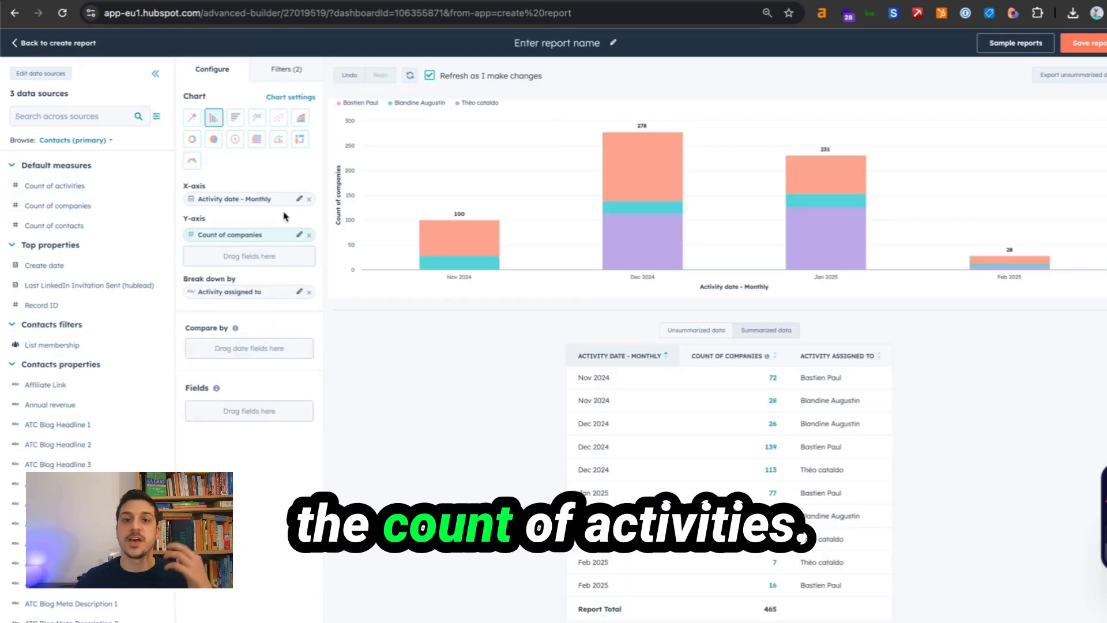
{"action": "mouse_move", "coordinate": [410, 226]}
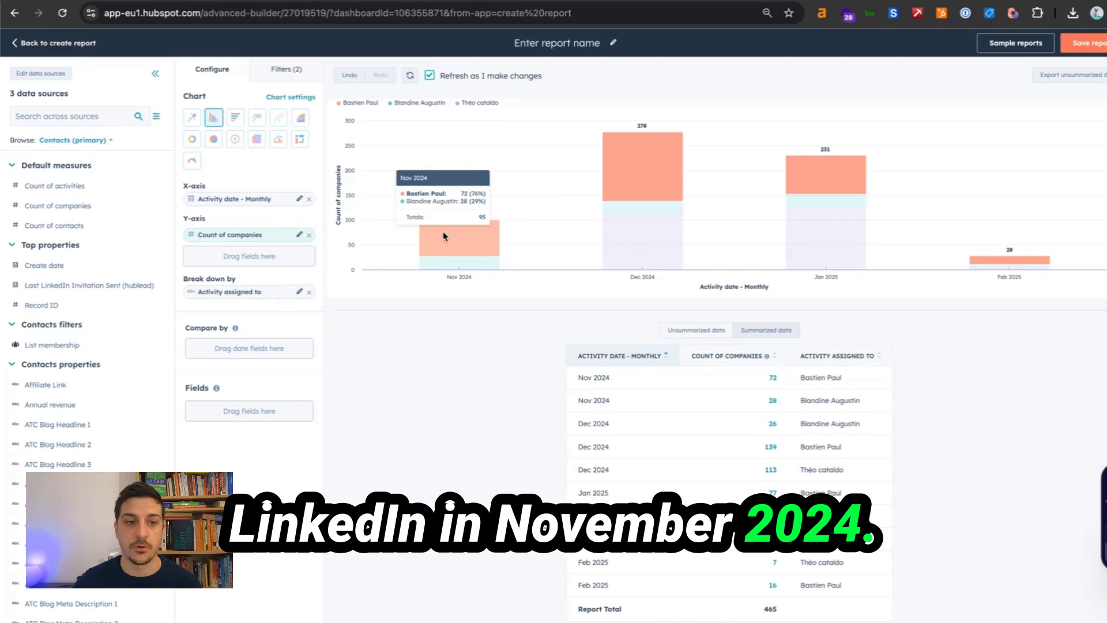
{"action": "left_click_drag", "start_coordinate": [58, 225], "coordinate": [242, 237]}
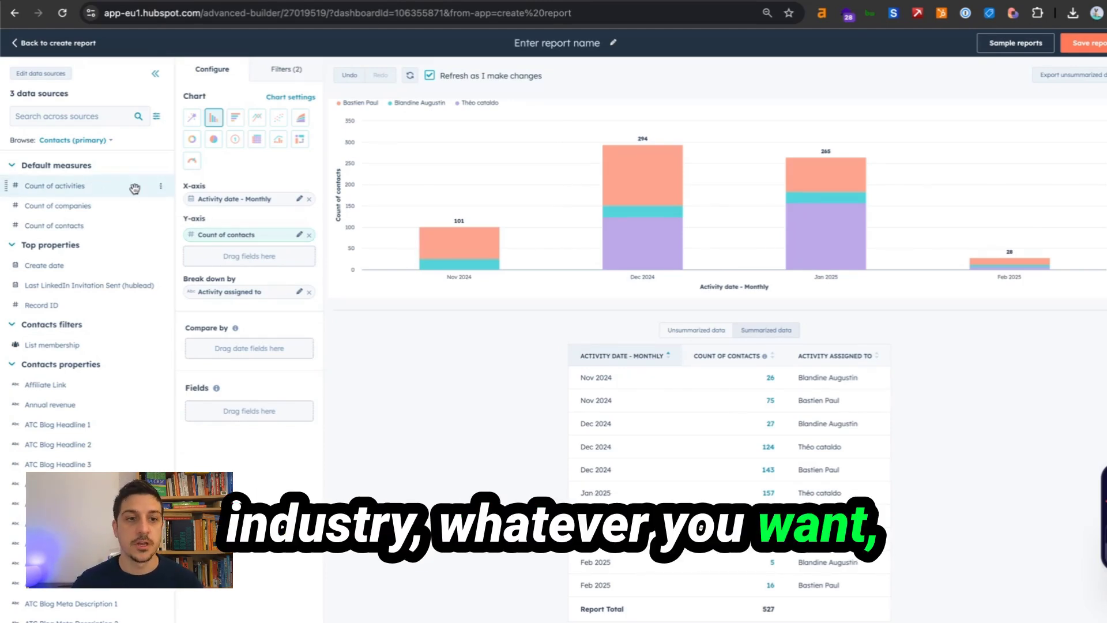
{"action": "left_click", "coordinate": [74, 140]}
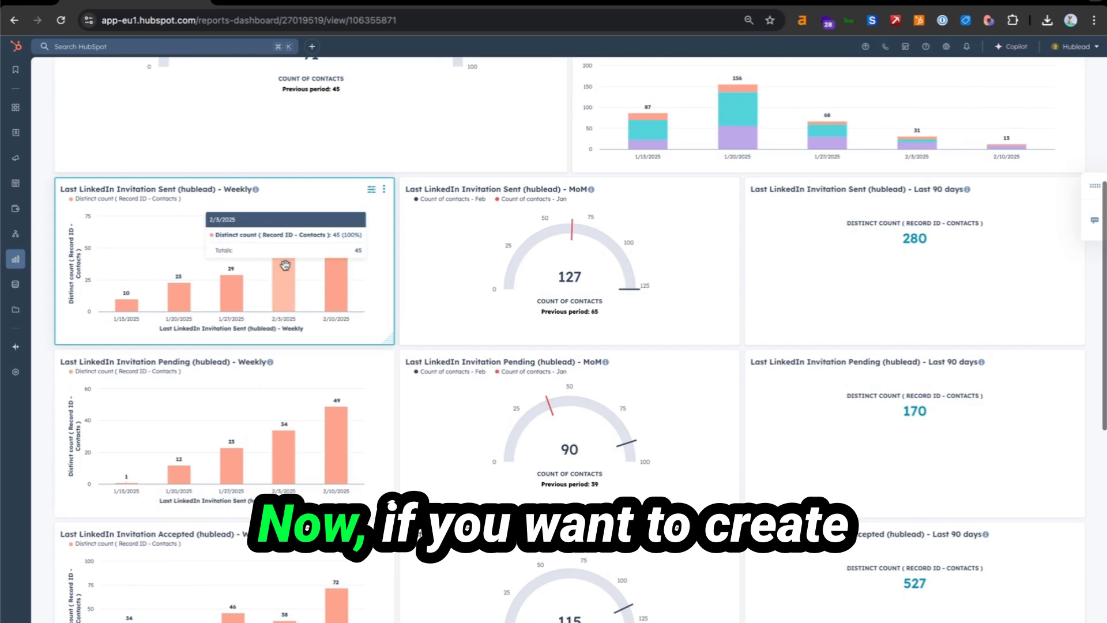
Start a new custom dashboard report with Contacts as its only data source
{"action": "scroll", "coordinate": [187, 357], "scroll_direction": "down", "scroll_amount": 1}
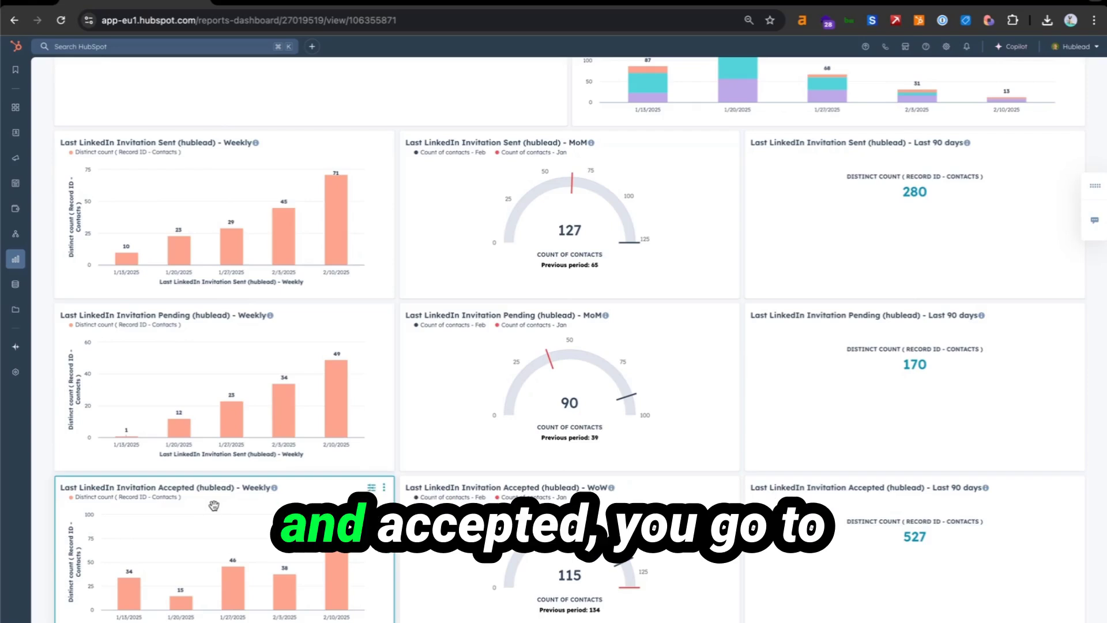
{"action": "scroll", "coordinate": [218, 502], "scroll_direction": "up", "scroll_amount": 6}
{"action": "left_click", "coordinate": [1058, 75]}
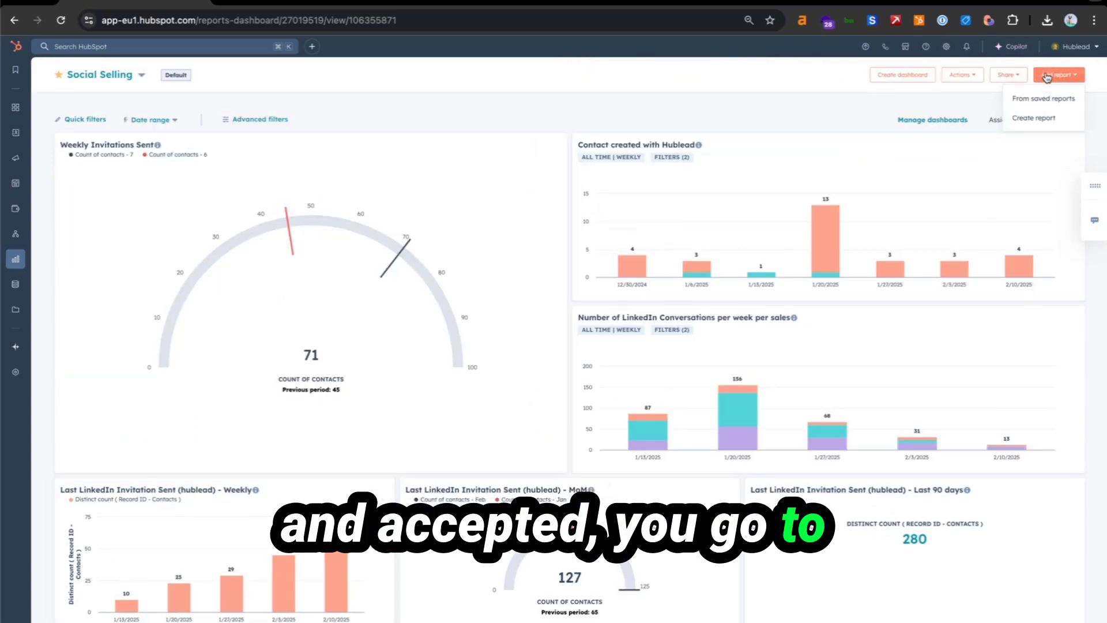
{"action": "left_click", "coordinate": [1029, 117]}
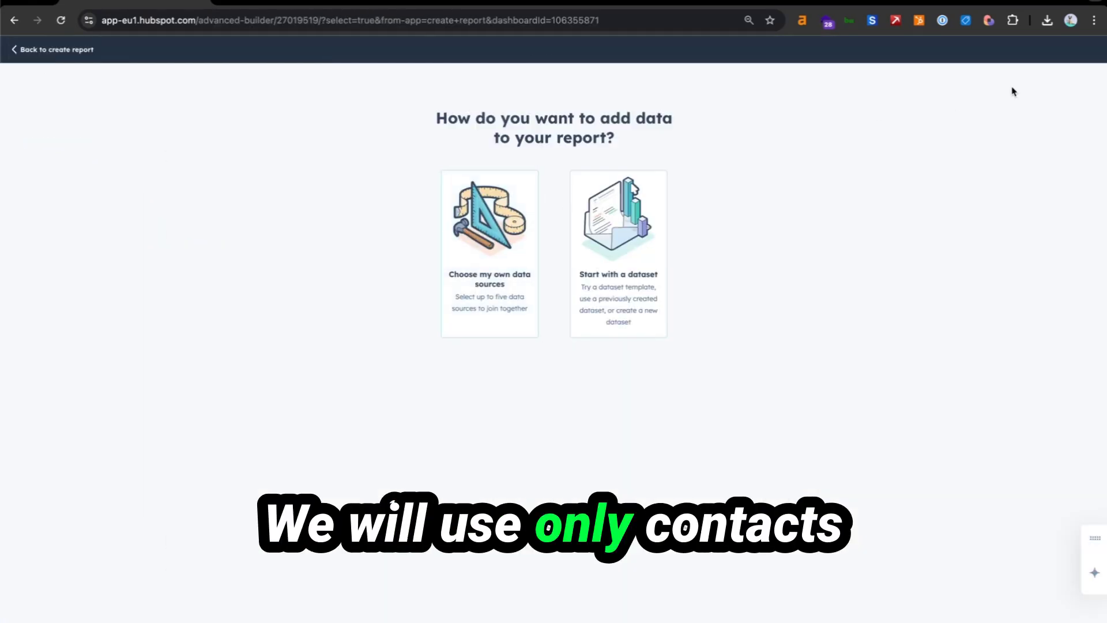
{"action": "left_click", "coordinate": [488, 254]}
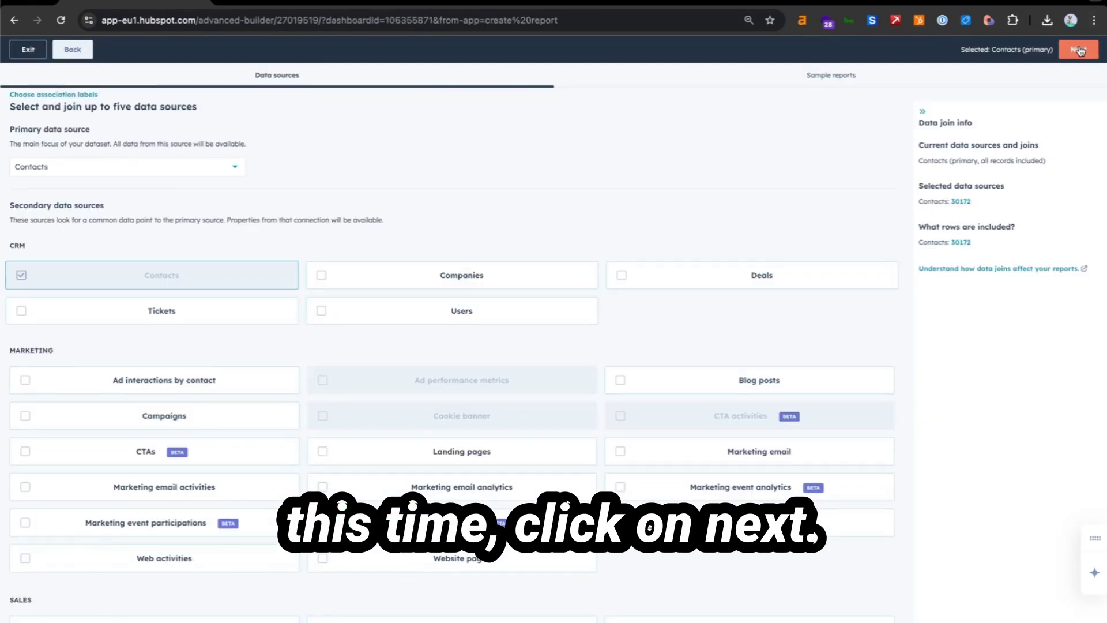
{"action": "left_click", "coordinate": [1079, 50]}
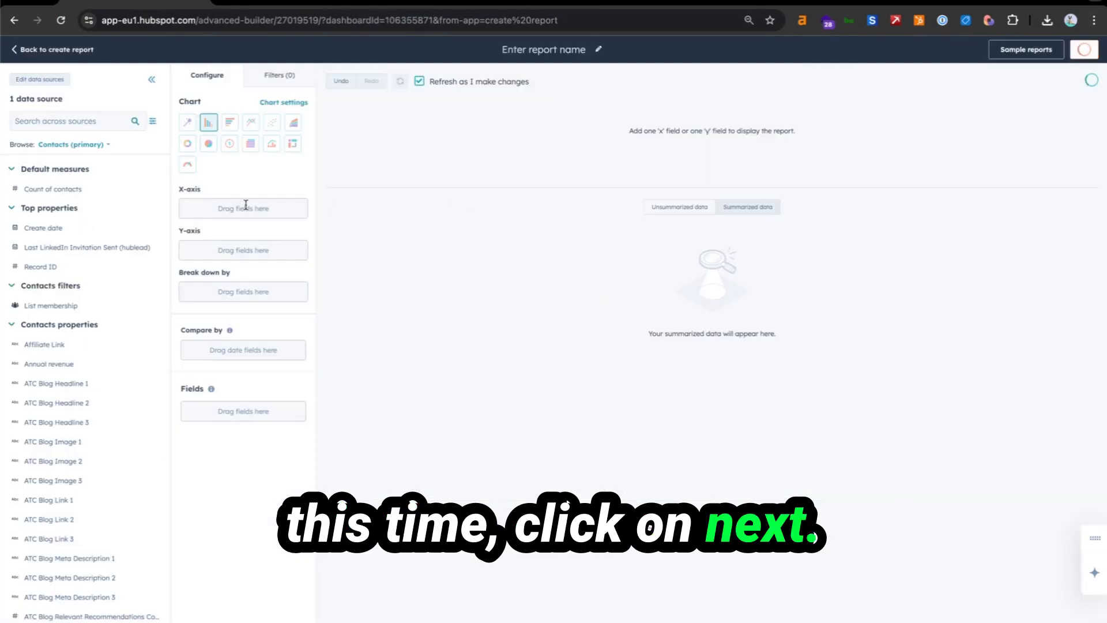
Make it a Count of contacts gauge on Last LinkedIn Invitation Sent, this week versus last week
{"action": "left_click", "coordinate": [192, 171]}
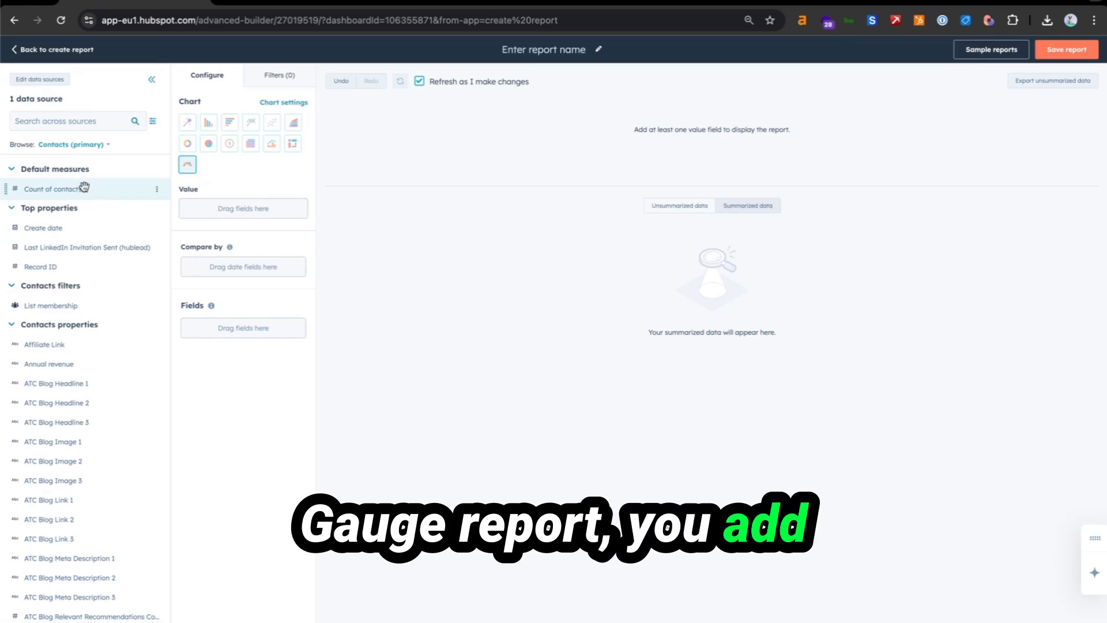
{"action": "left_click_drag", "start_coordinate": [84, 187], "coordinate": [231, 205]}
{"action": "left_click", "coordinate": [74, 124]}
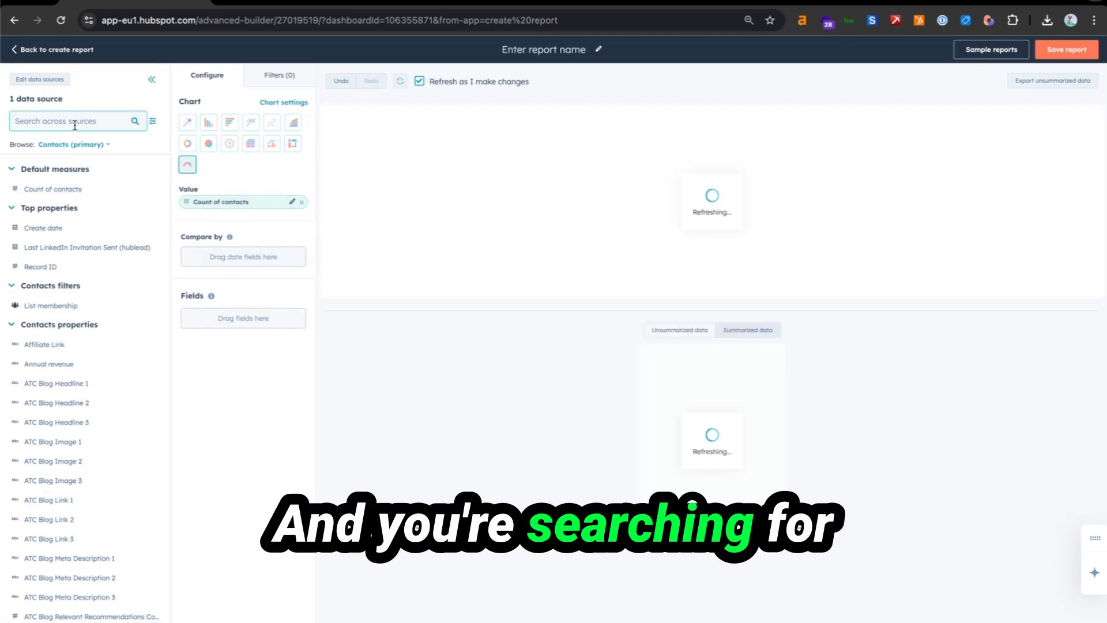
{"action": "type", "text": "last linkedin invit"}
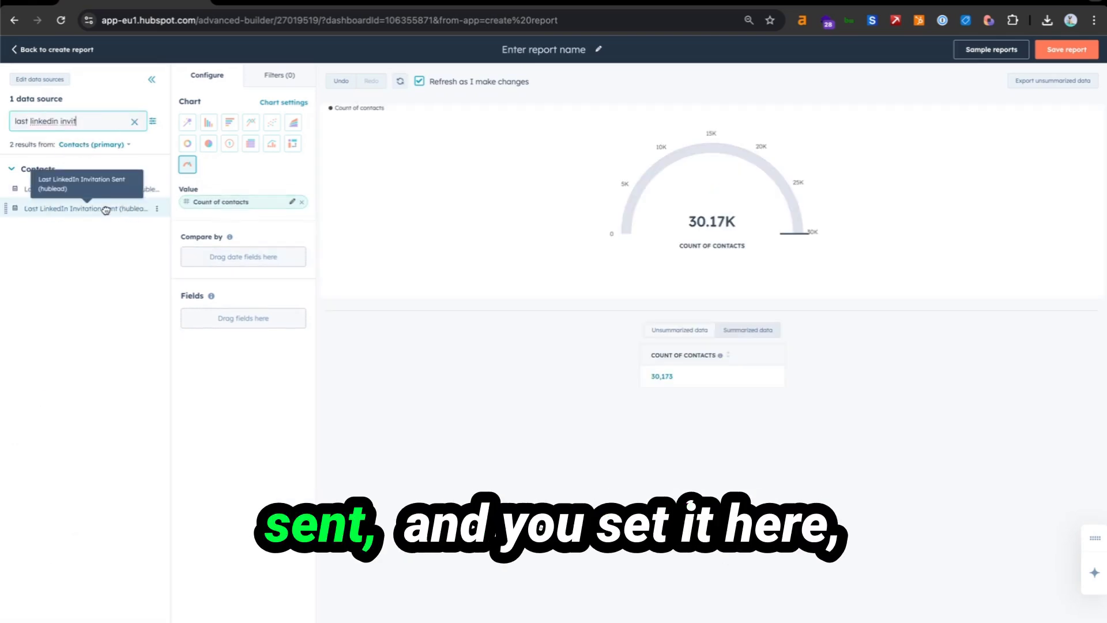
{"action": "left_click_drag", "start_coordinate": [105, 210], "coordinate": [226, 258]}
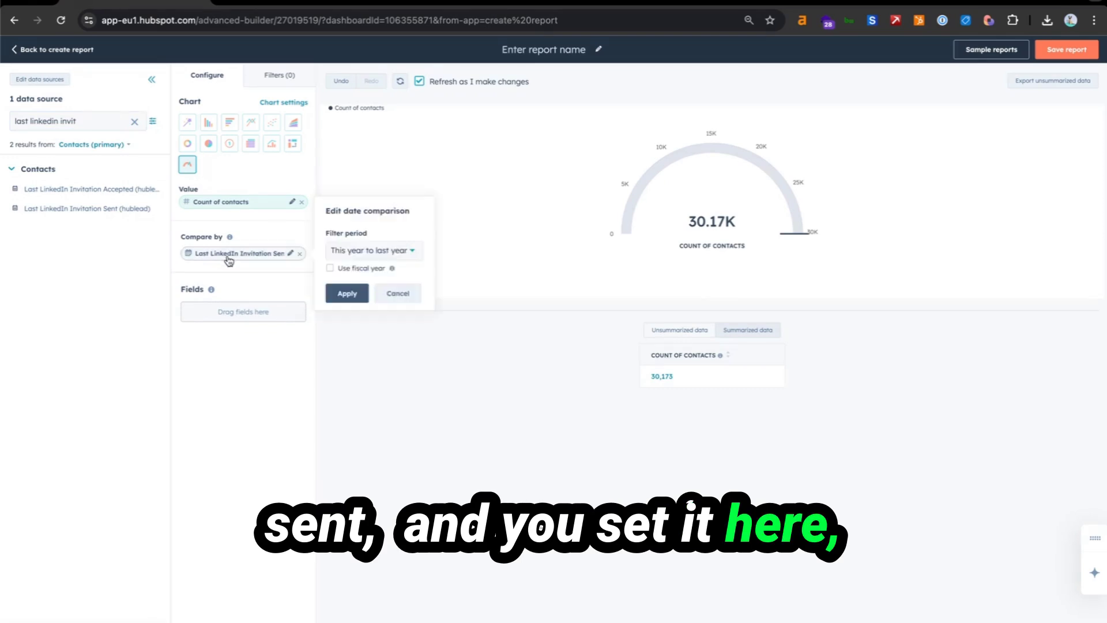
{"action": "left_click", "coordinate": [353, 251]}
{"action": "left_click", "coordinate": [380, 282]}
{"action": "left_click", "coordinate": [348, 285]}
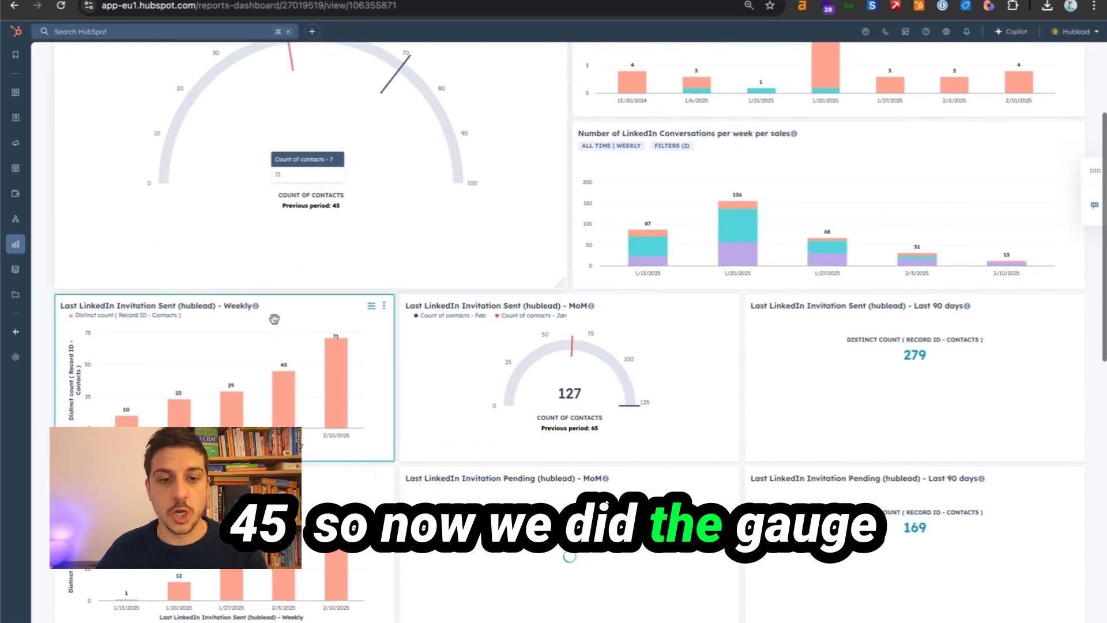
{"action": "scroll", "coordinate": [274, 318], "scroll_direction": "down", "scroll_amount": 1}
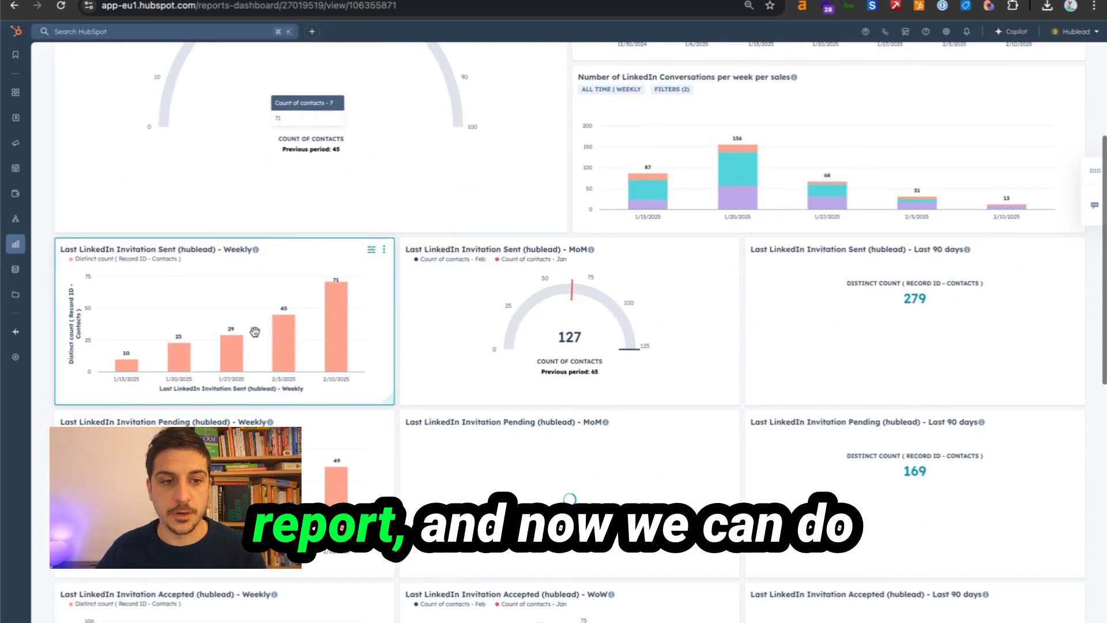
Chart Count of contacts by Last LinkedIn Invitation Sent date
{"action": "scroll", "coordinate": [306, 315], "scroll_direction": "up", "scroll_amount": 3}
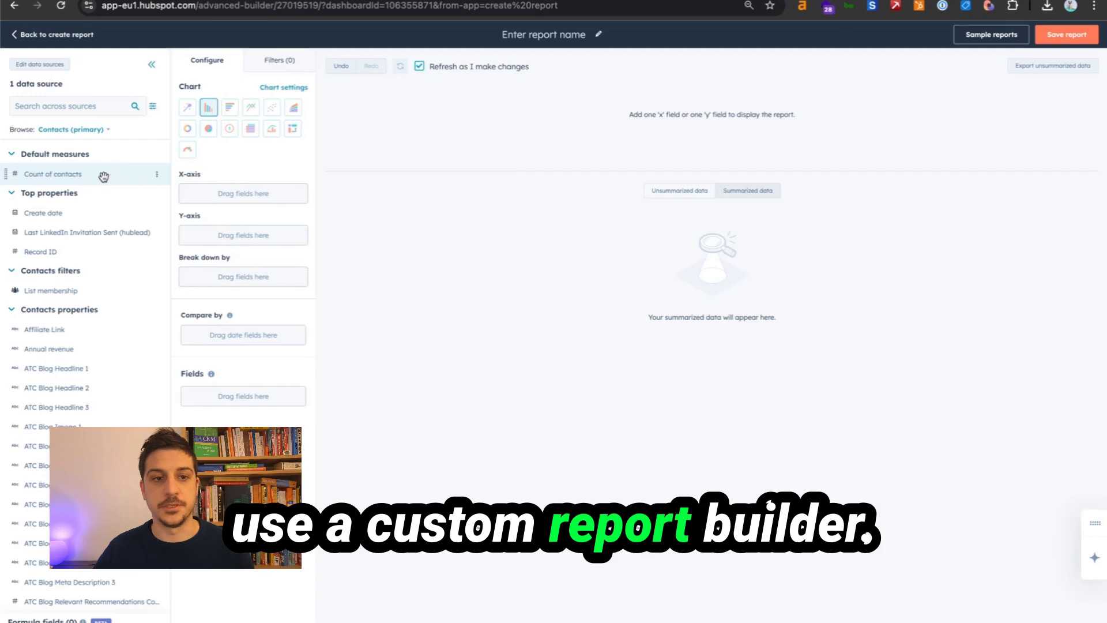
{"action": "left_click_drag", "start_coordinate": [86, 173], "coordinate": [218, 233]}
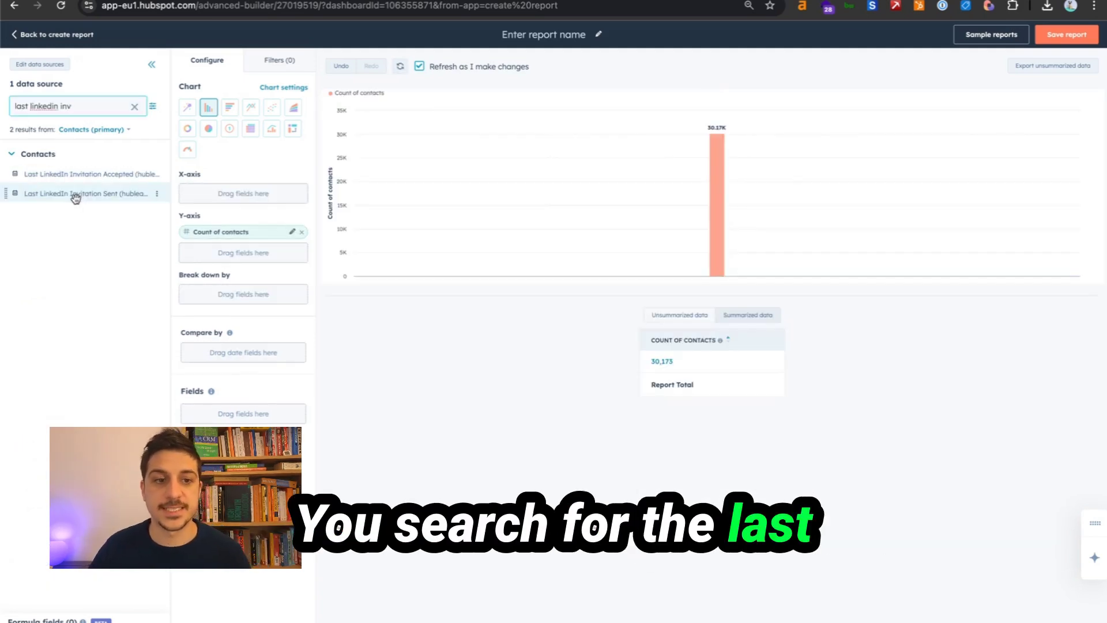
{"action": "left_click_drag", "start_coordinate": [75, 197], "coordinate": [230, 198]}
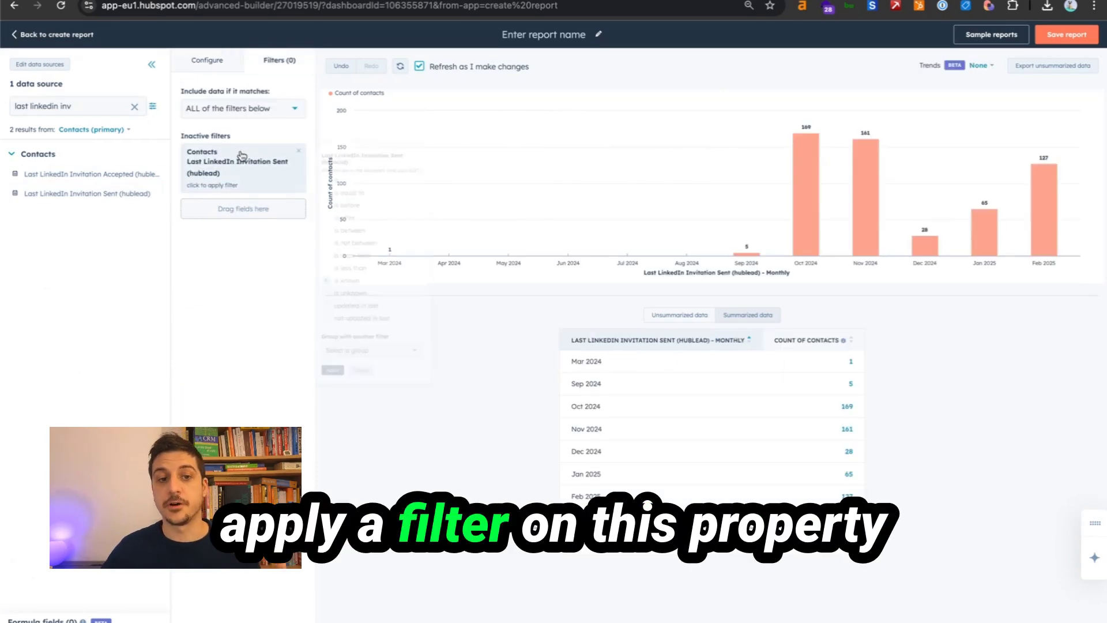
Filter the invitation-sent date to Last 90 days
{"action": "left_click", "coordinate": [329, 188]}
{"action": "left_click", "coordinate": [383, 207]}
{"action": "type", "text": "90"}
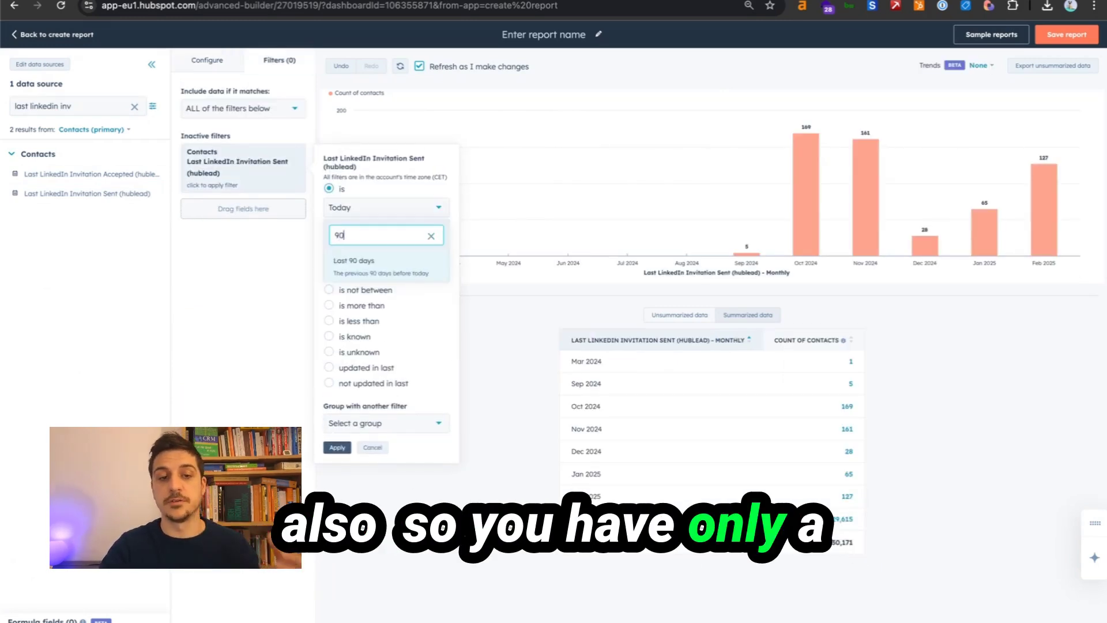
{"action": "key", "text": "Escape"}
{"action": "left_click", "coordinate": [337, 447]}
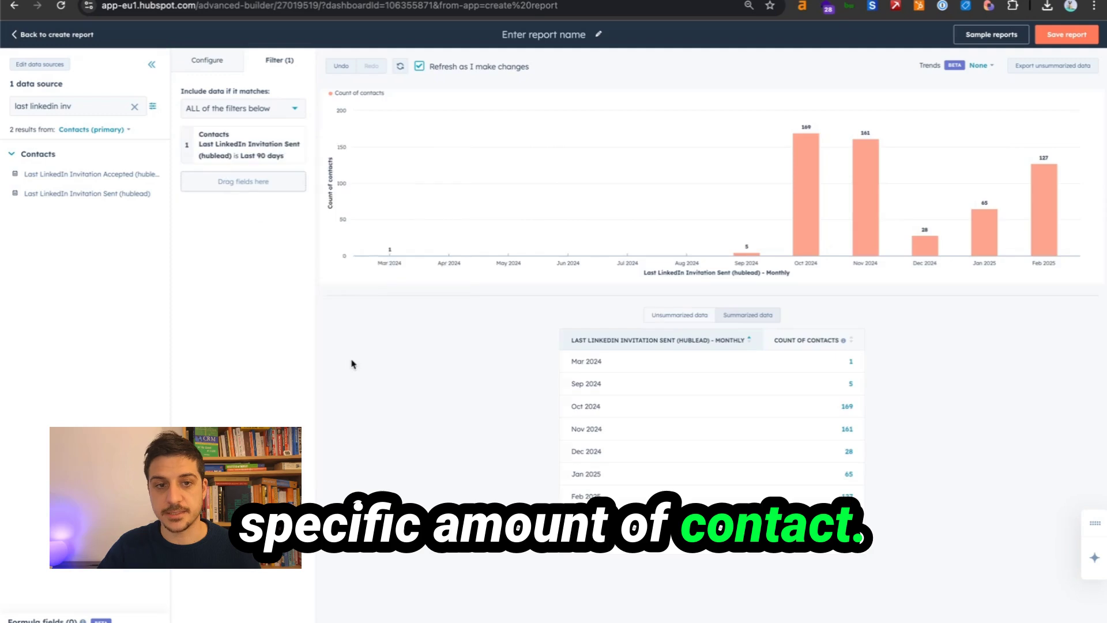
{"action": "left_click", "coordinate": [202, 75]}
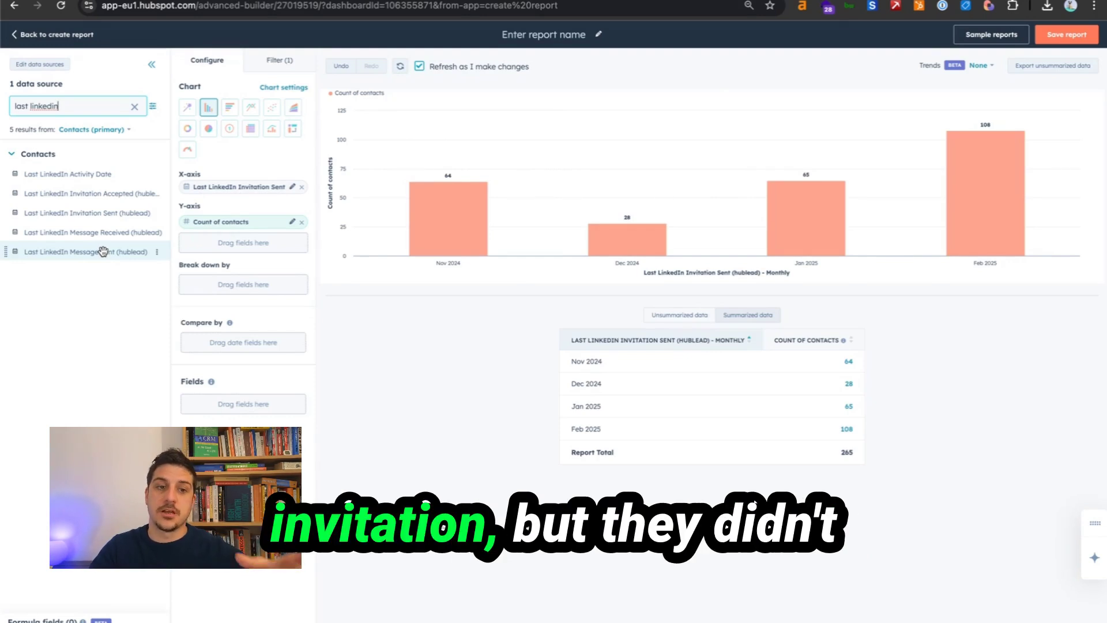
{"action": "left_click", "coordinate": [280, 60]}
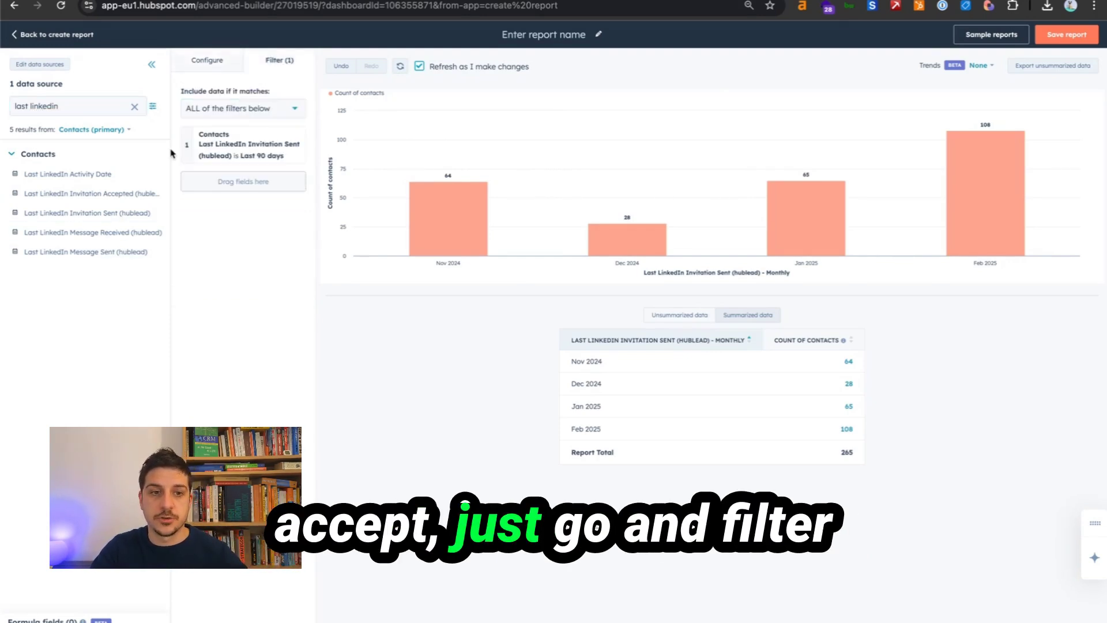
Add a Last LinkedIn Invitation Accepted 'is unknown' filter to the report
{"action": "left_click_drag", "start_coordinate": [98, 193], "coordinate": [237, 183]}
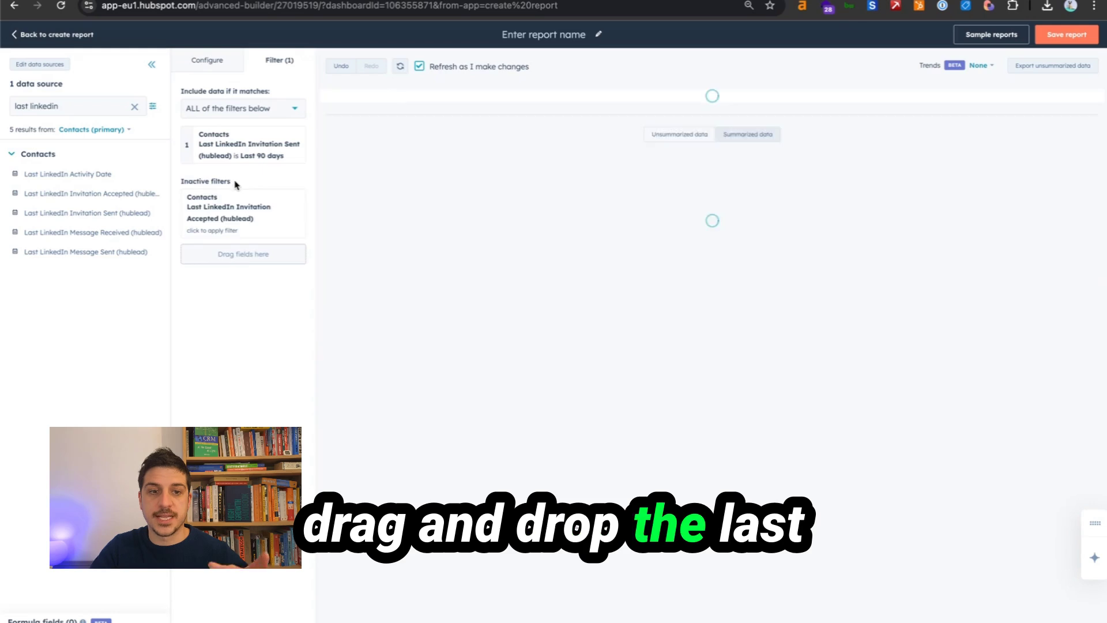
{"action": "left_click", "coordinate": [305, 222]}
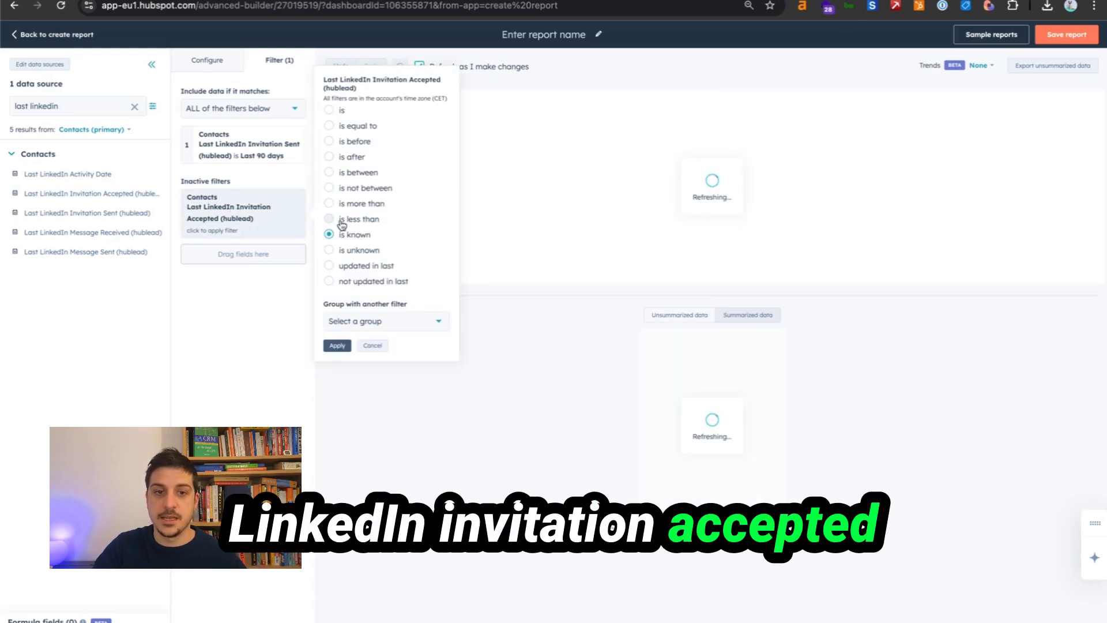
{"action": "left_click", "coordinate": [339, 251]}
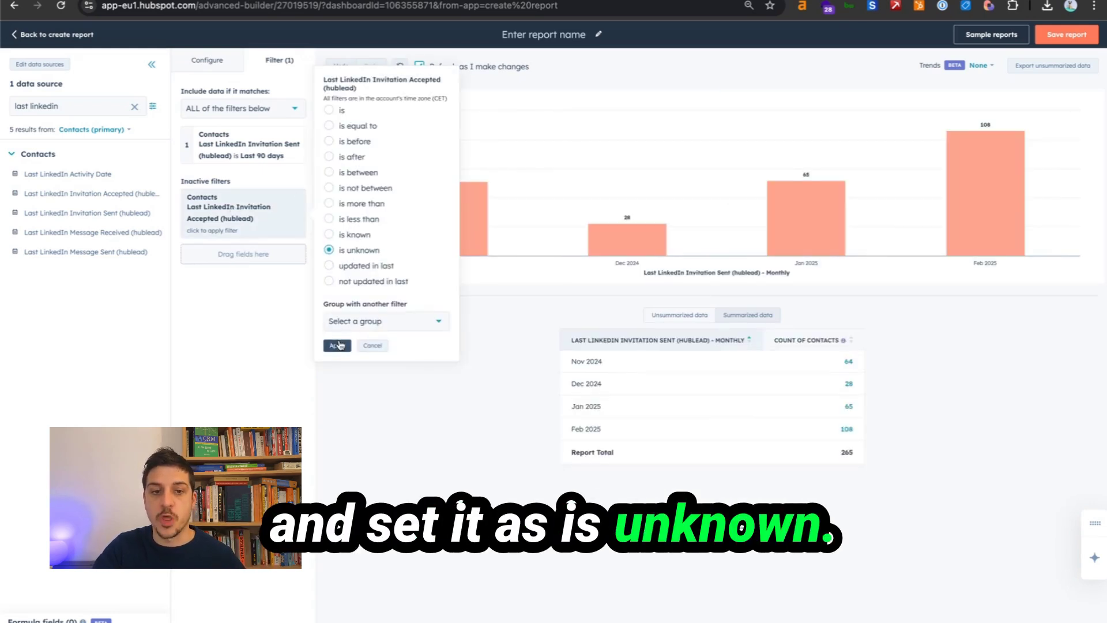
{"action": "left_click", "coordinate": [337, 345]}
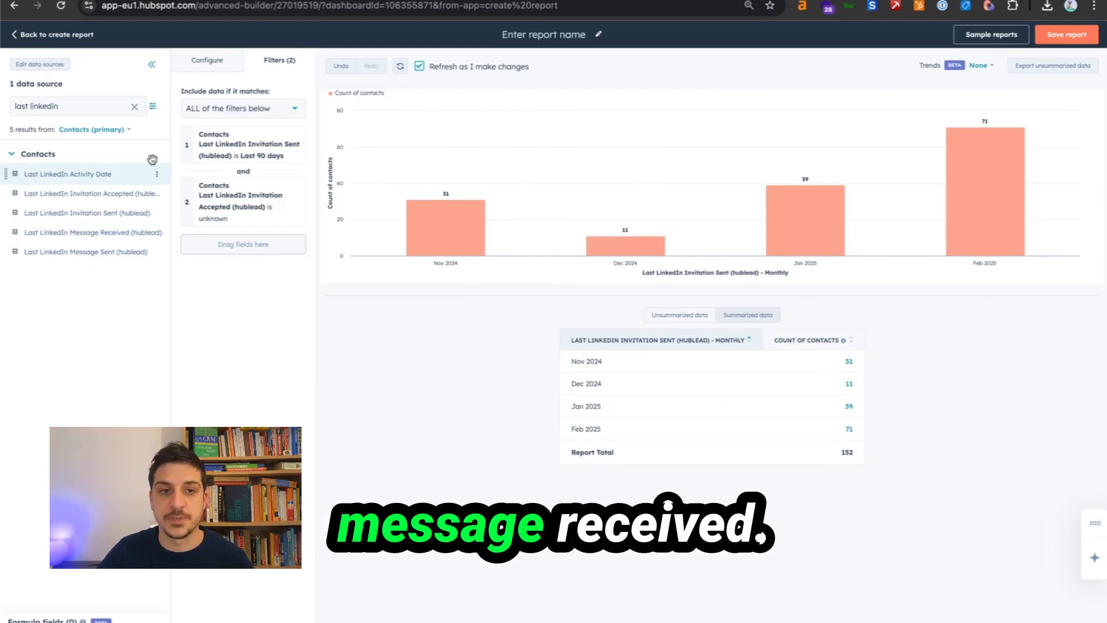
{"action": "left_click", "coordinate": [207, 60]}
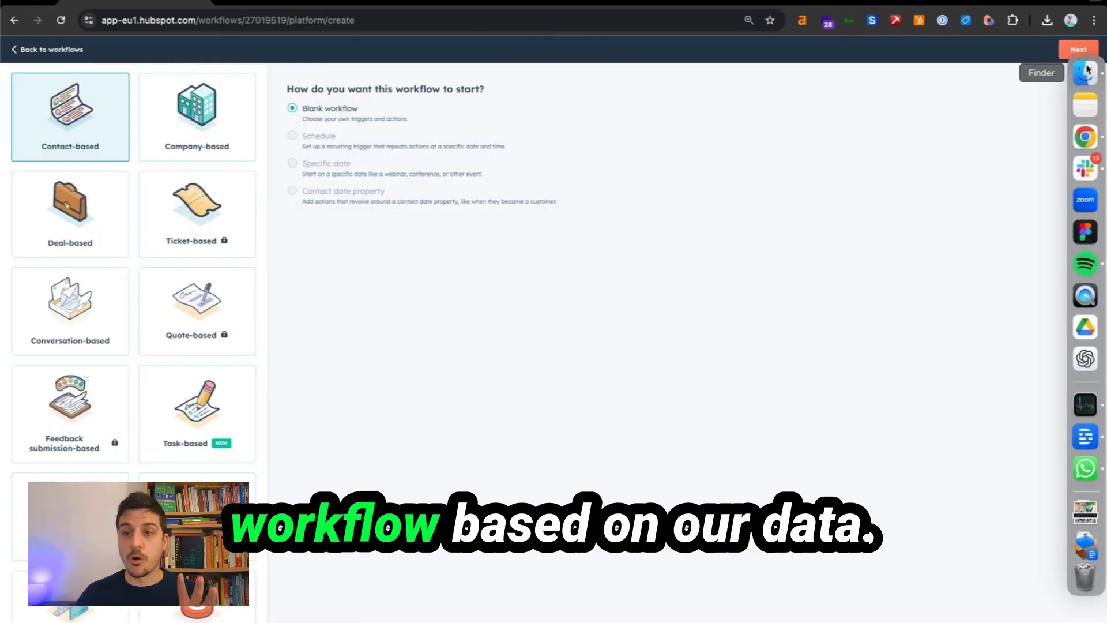
Trigger the blank contact workflow when Last LinkedIn Invitation Accepted is known, and save it
{"action": "left_click", "coordinate": [1076, 49]}
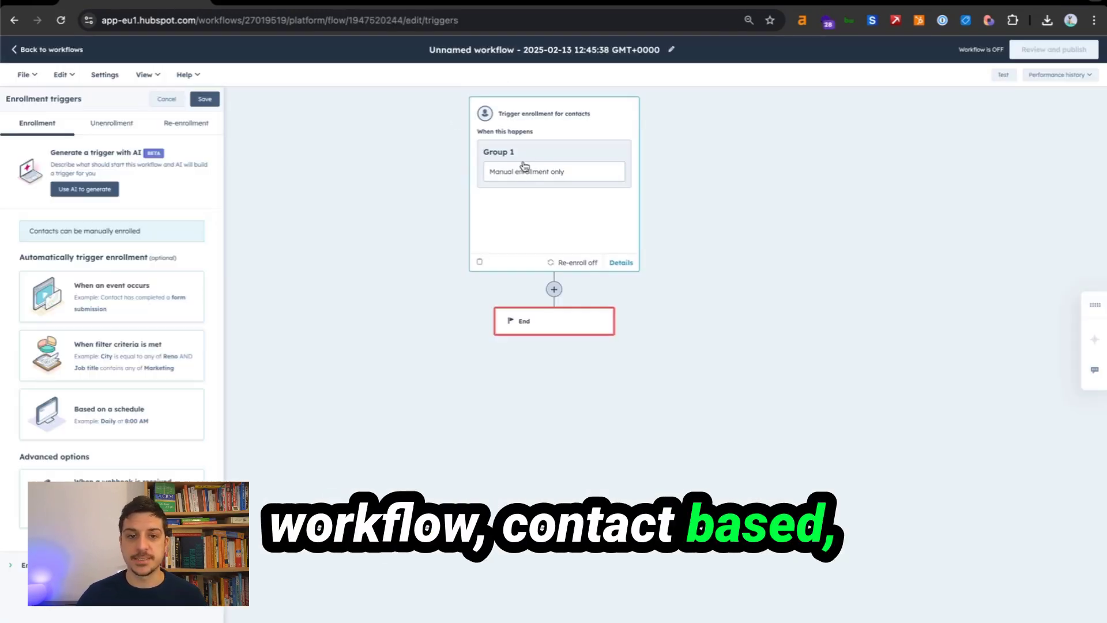
{"action": "left_click", "coordinate": [105, 356]}
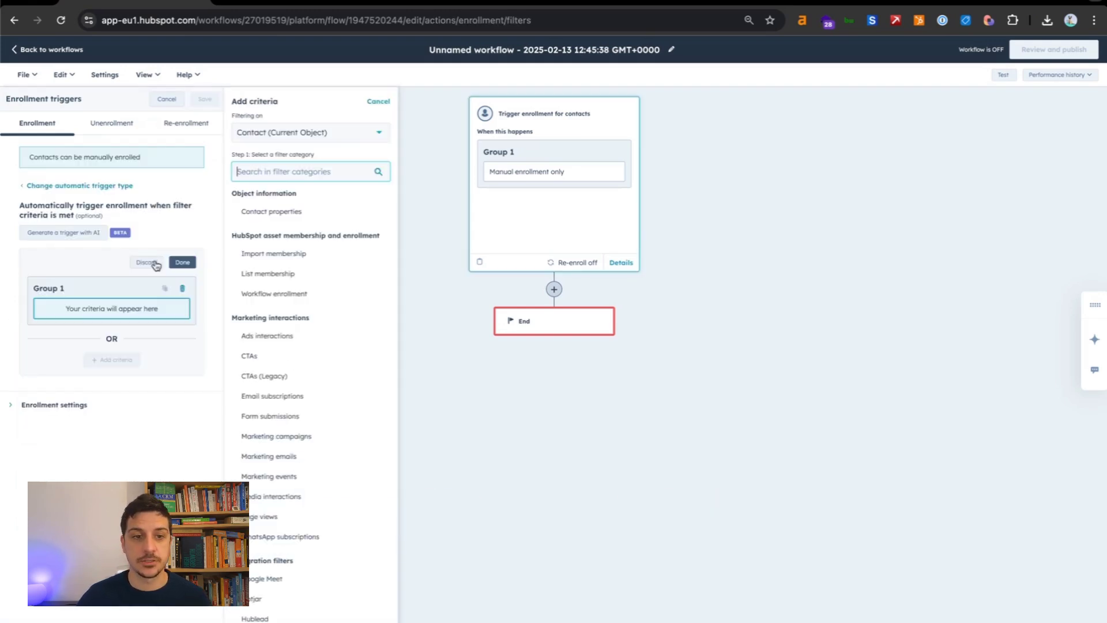
{"action": "left_click", "coordinate": [295, 212]}
{"action": "type", "text": "last linkedin"}
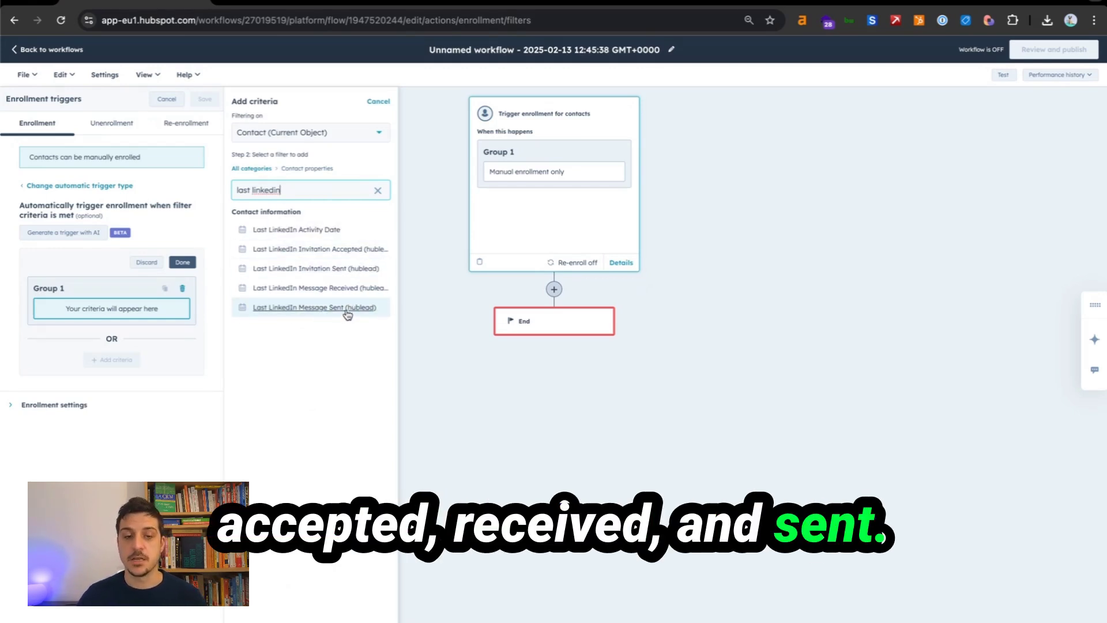
{"action": "left_click", "coordinate": [340, 249]}
{"action": "left_click", "coordinate": [284, 154]}
{"action": "type", "text": "known"}
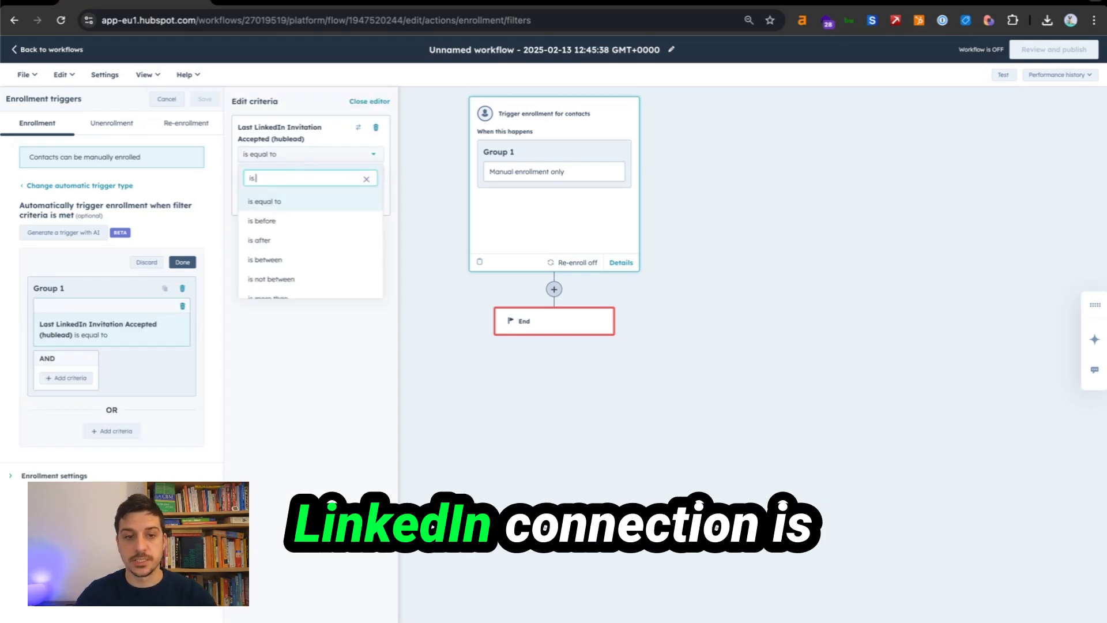
{"action": "key", "text": "Return"}
{"action": "left_click", "coordinate": [206, 100]}
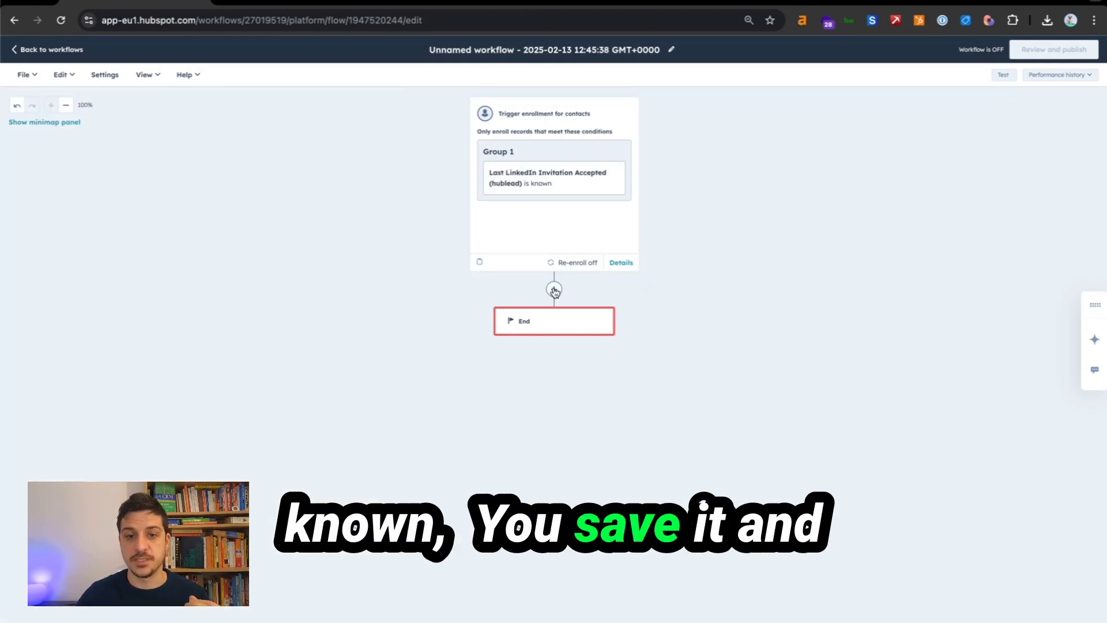
Add an Edit record action after the trigger, found by searching 'set pro'
{"action": "left_click", "coordinate": [554, 289]}
{"action": "type", "text": "slack"}
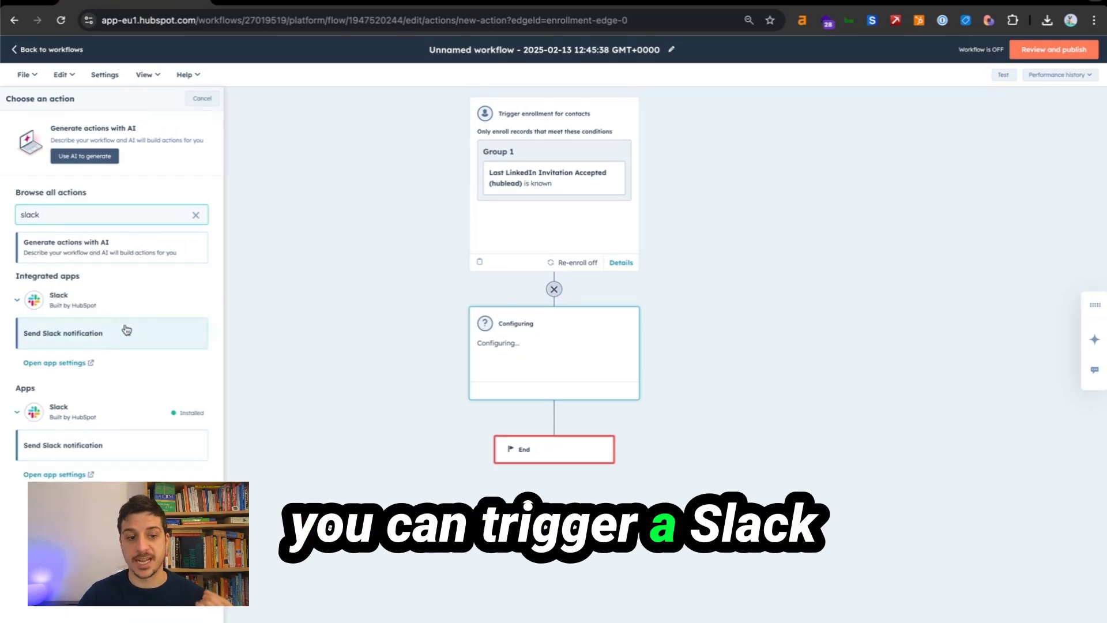
{"action": "key", "text": "BackSpace"}
{"action": "key", "text": "BackSpace"}
{"action": "key", "text": "BackSpace"}
{"action": "key", "text": "BackSpace"}
{"action": "key", "text": "BackSpace"}
{"action": "type", "text": "task"}
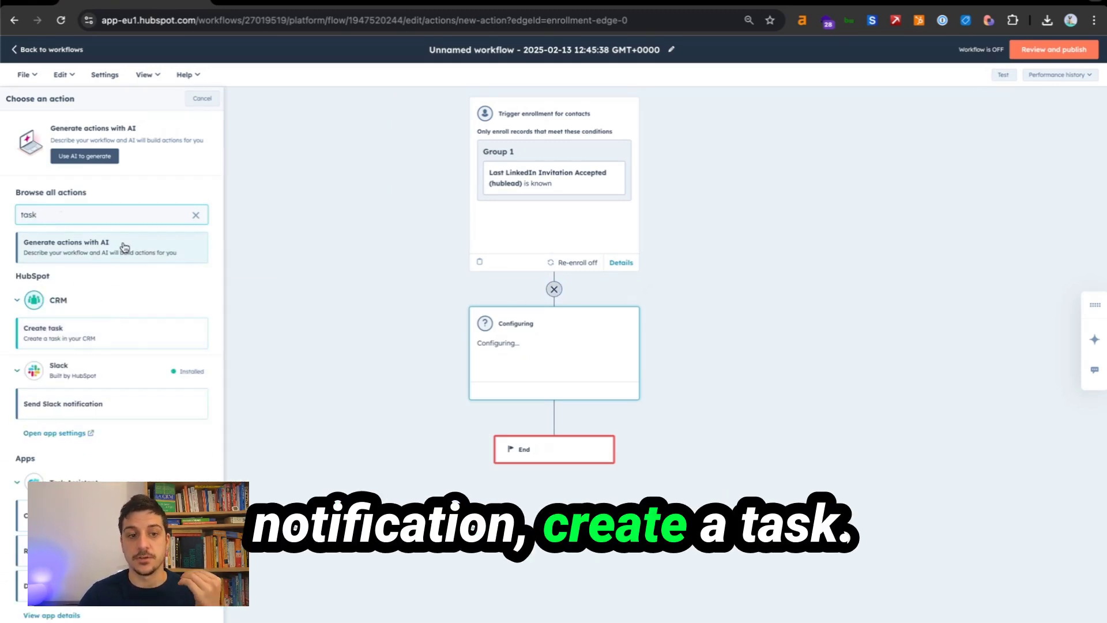
{"action": "key", "text": "BackSpace"}
{"action": "key", "text": "BackSpace"}
{"action": "key", "text": "BackSpace"}
{"action": "key", "text": "BackSpace"}
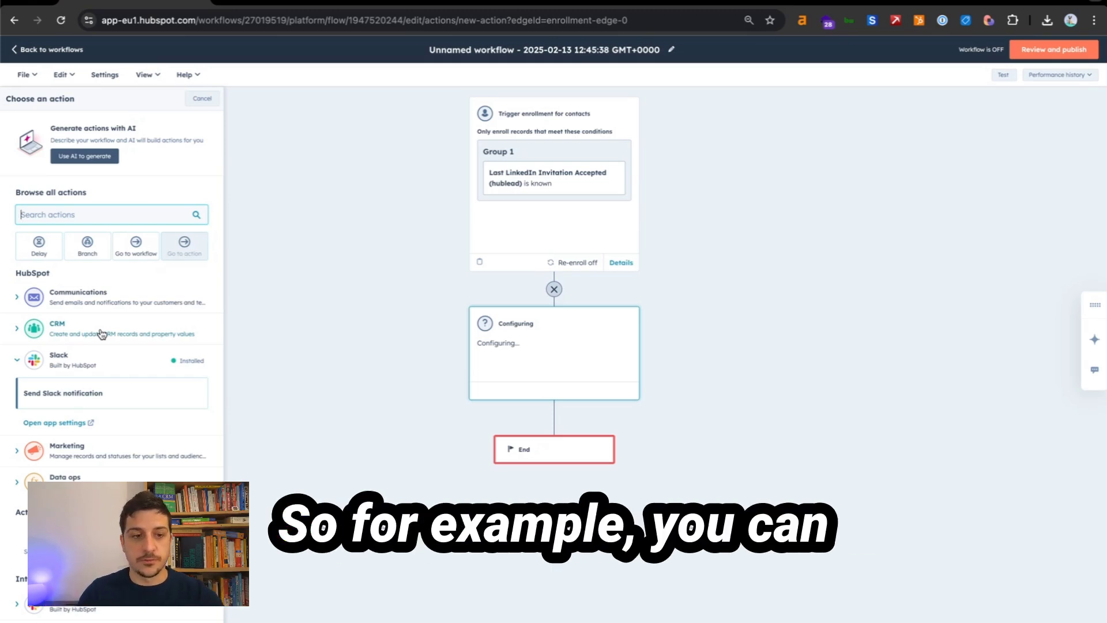
{"action": "type", "text": "set pro"}
{"action": "left_click", "coordinate": [90, 326]}
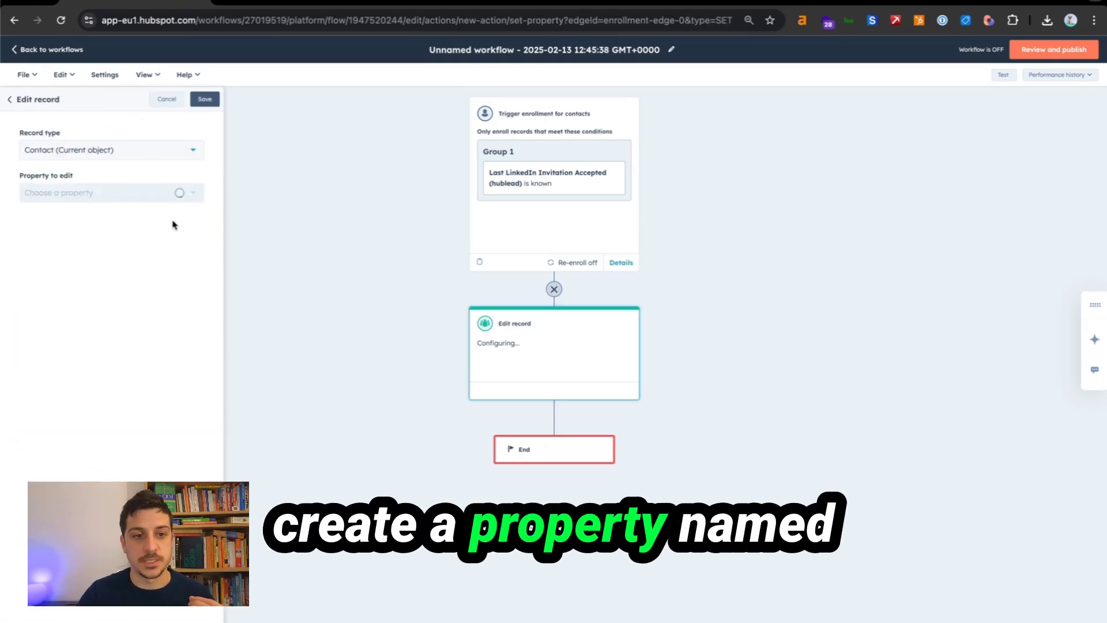
Choose LinkedIn Connection Status as the property to edit and list its possible values
{"action": "left_click", "coordinate": [124, 193]}
{"action": "type", "text": "linkedin conn"}
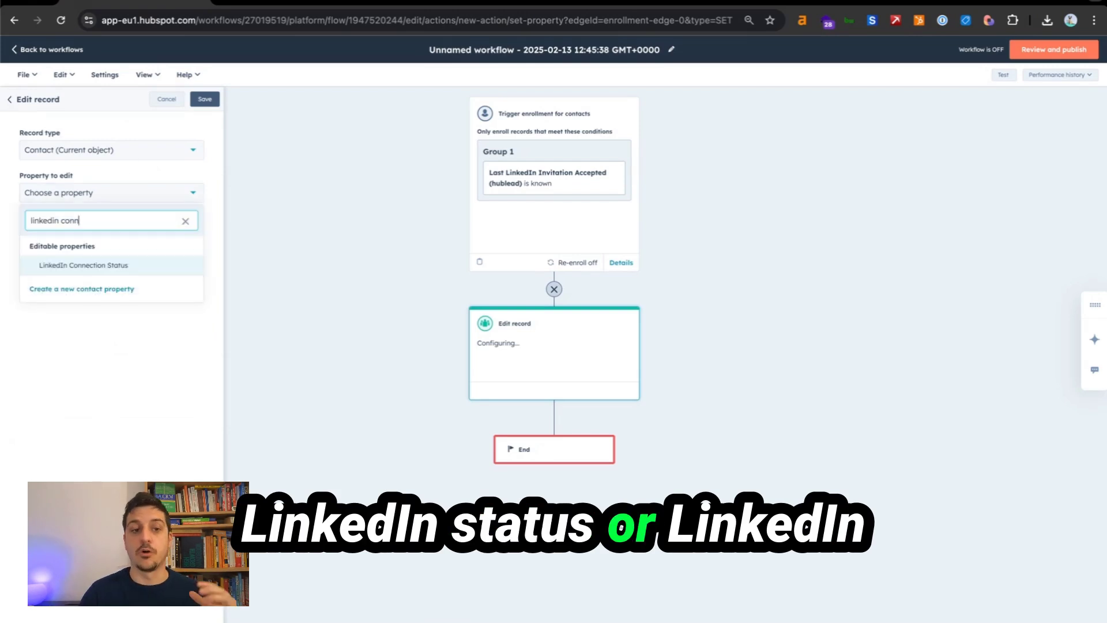
{"action": "left_click", "coordinate": [83, 261]}
{"action": "left_click", "coordinate": [86, 251]}
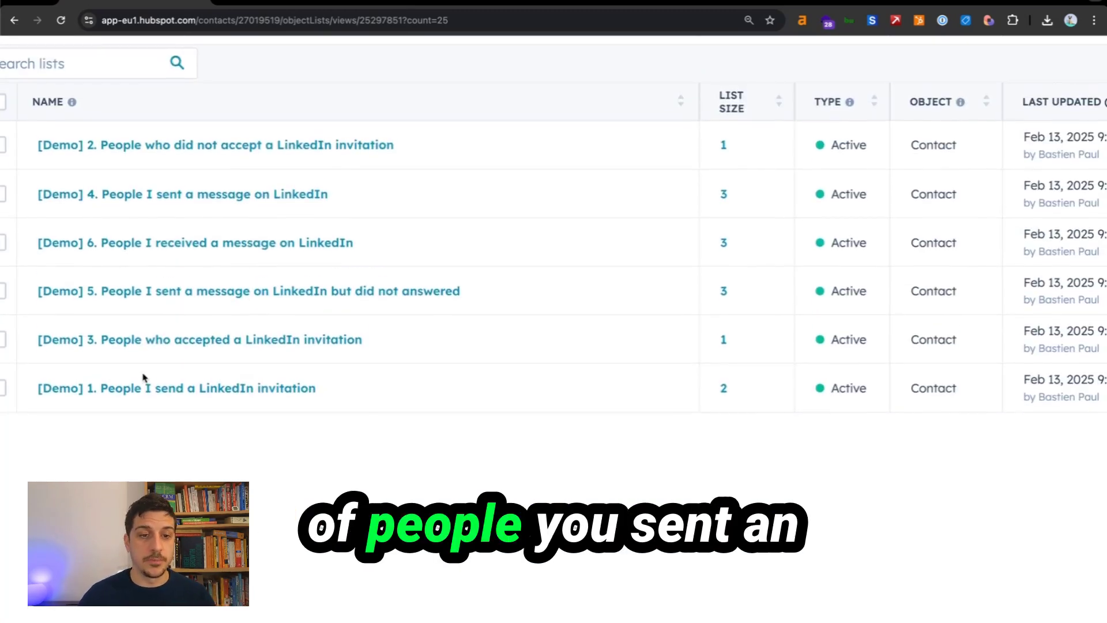
Open the '[Demo] 2. People who did not accept a LinkedIn invitation' list's sent-known, accepted-unknown filters
{"action": "scroll", "coordinate": [167, 399], "scroll_direction": "left", "scroll_amount": 1}
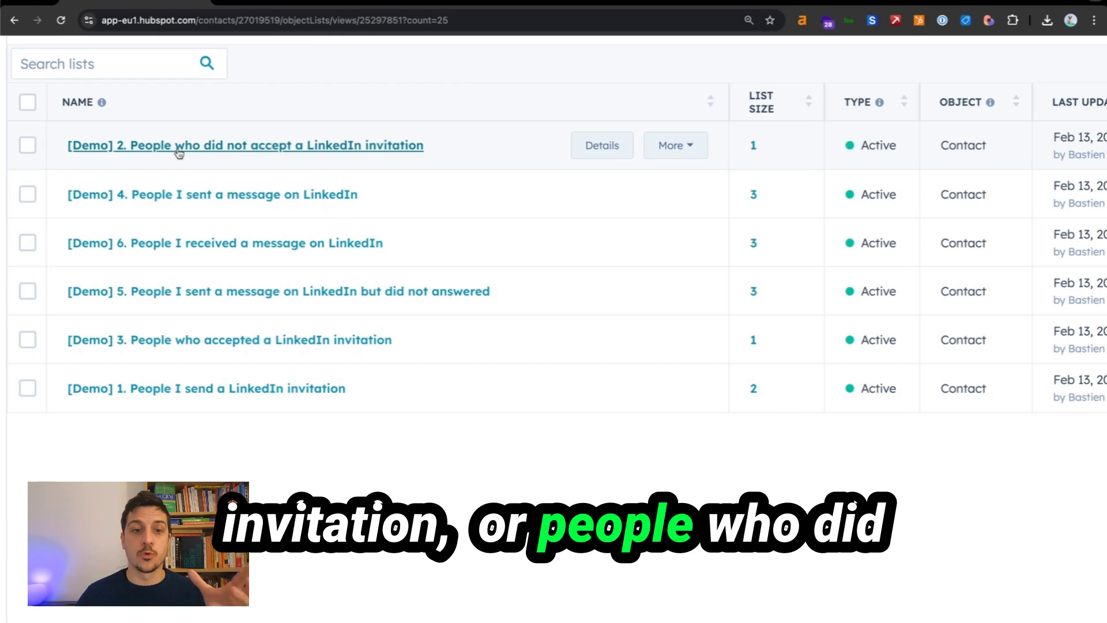
{"action": "left_click", "coordinate": [289, 150]}
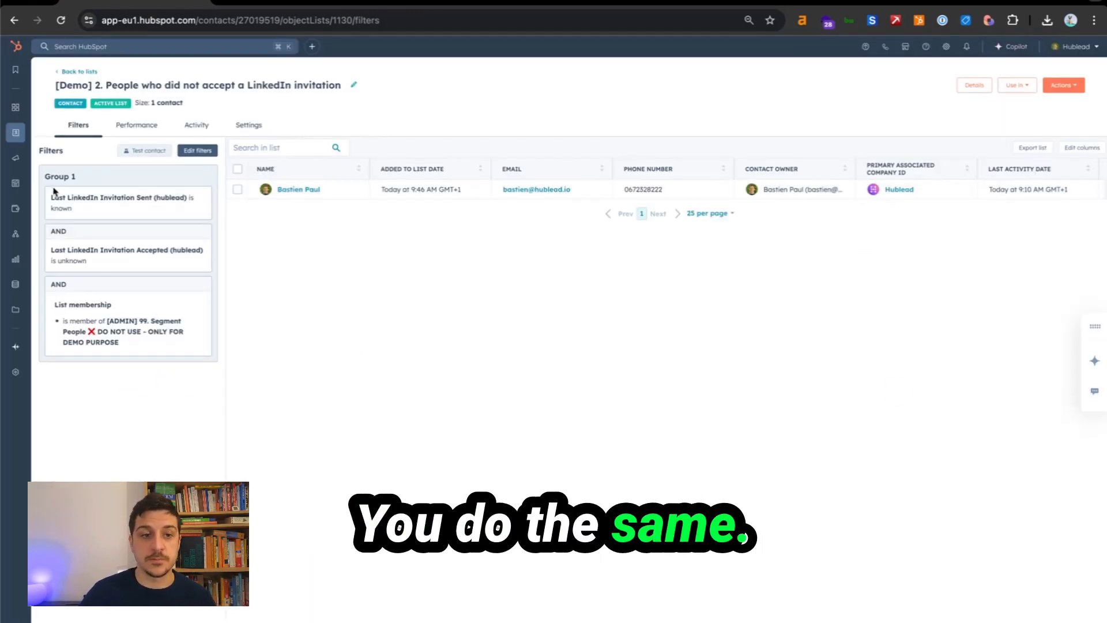
{"action": "left_click_drag", "start_coordinate": [52, 194], "coordinate": [133, 215]}
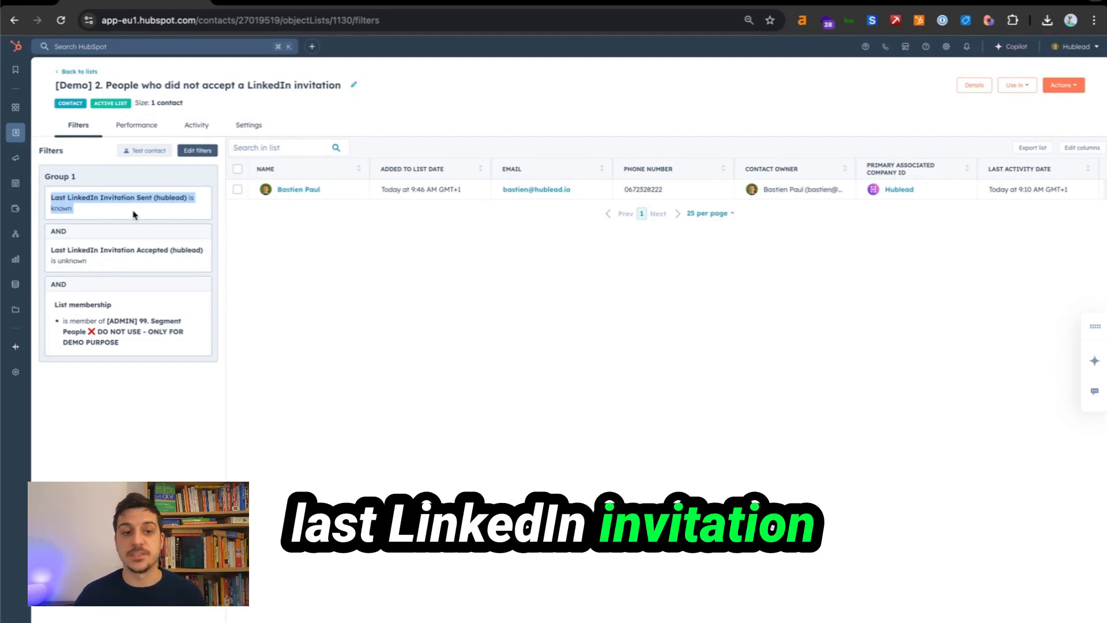
{"action": "triple_click", "coordinate": [189, 246]}
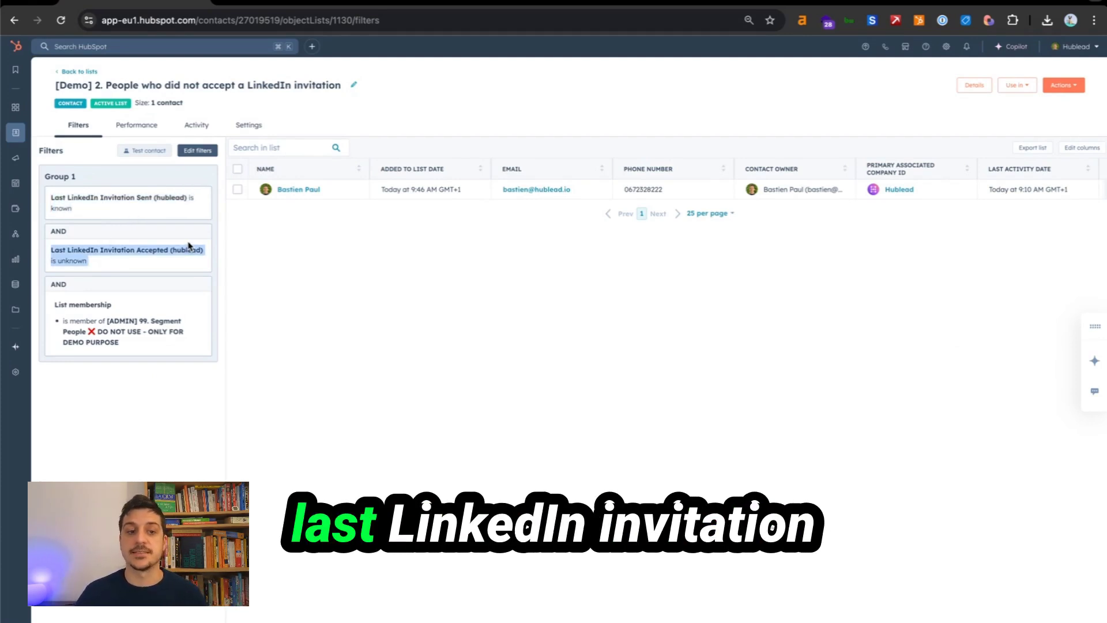